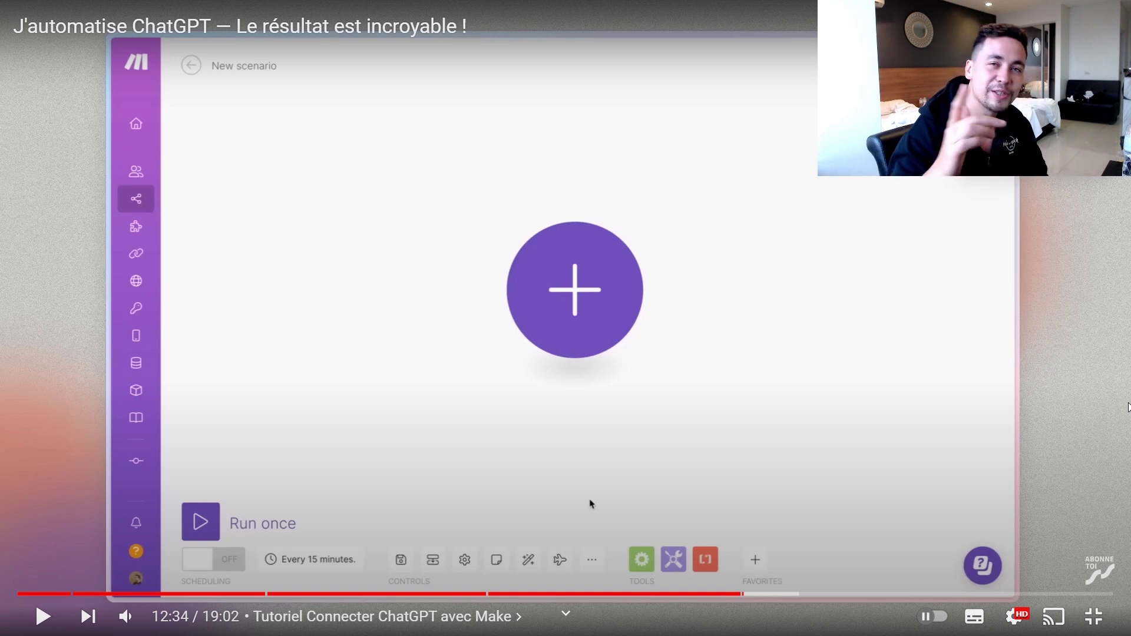
key(space)
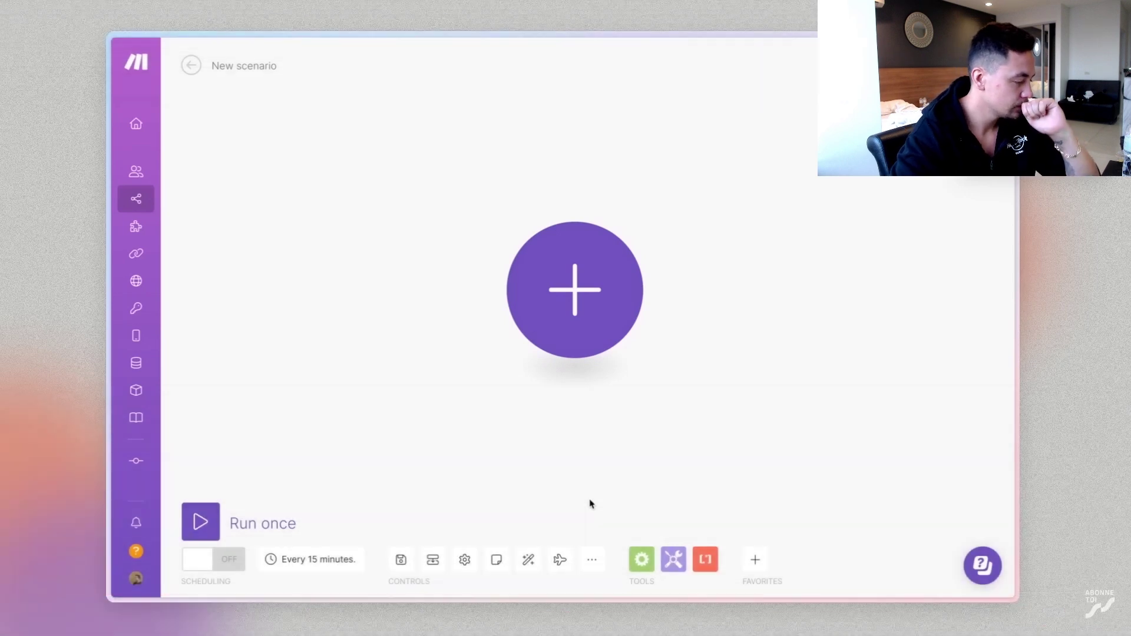
key(XF86AudioRaiseVolume)
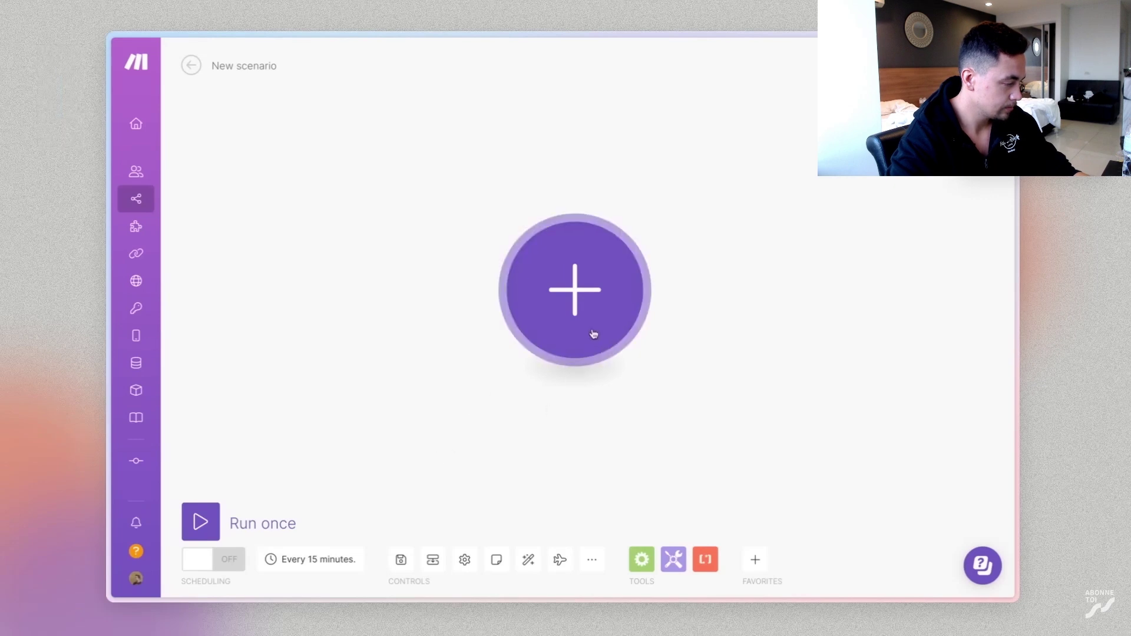
Step: Search the new scenario's application list for "open" and view the available OpenAI GPT-3 actions
click(556, 339)
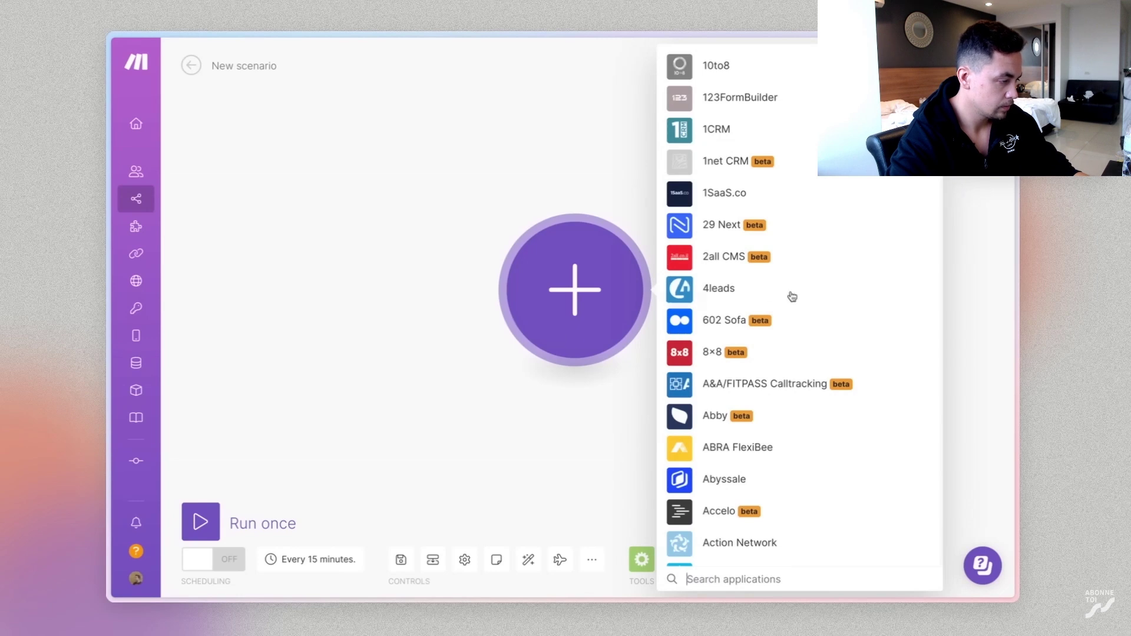
scroll(790, 295, down, 10)
scroll(792, 296, down, 15)
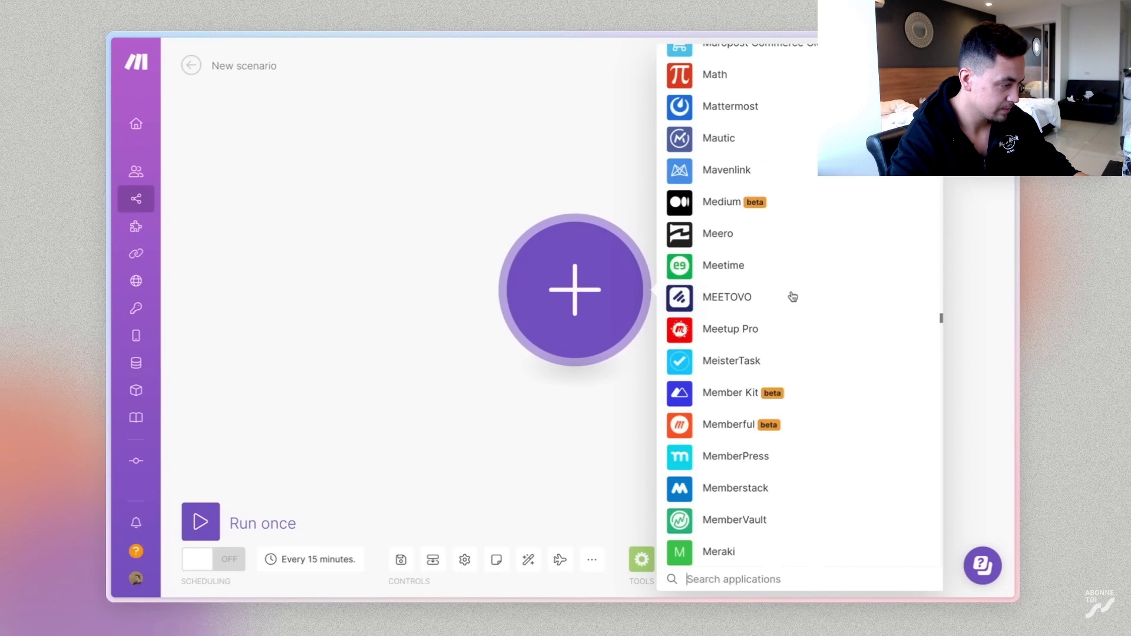
text(open)
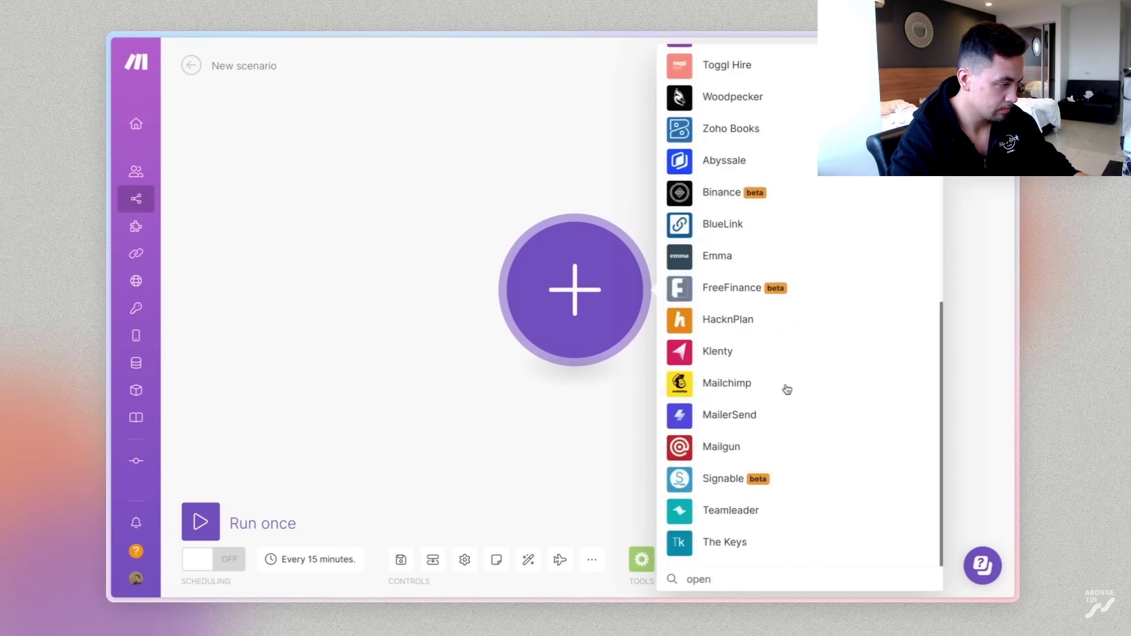
scroll(781, 342, up, 10)
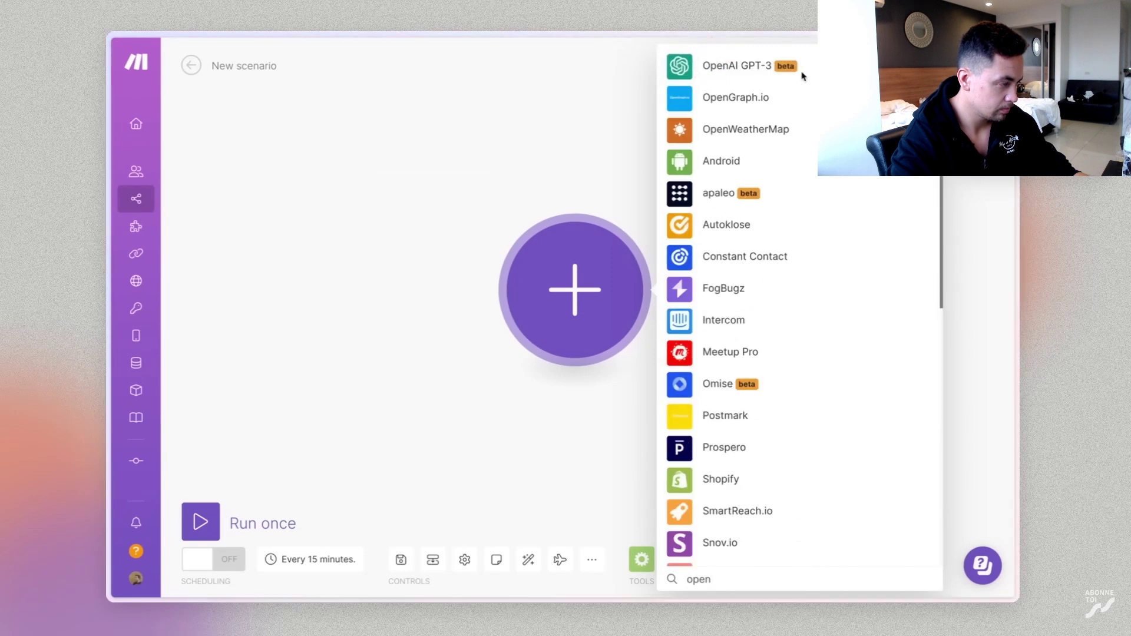
click(711, 70)
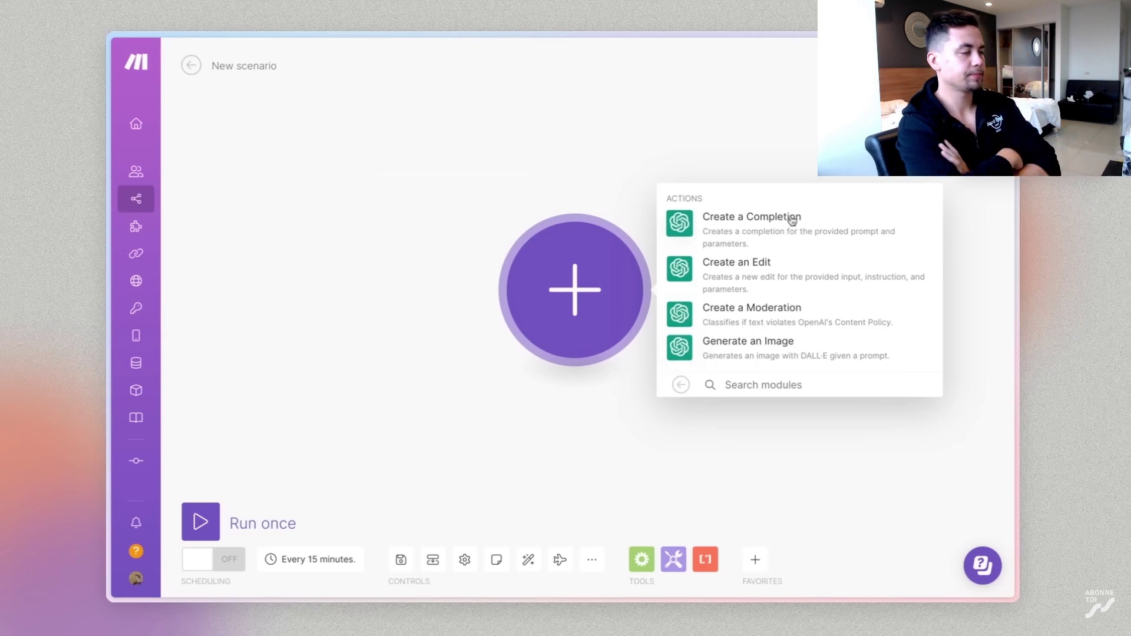
Step: Switch to ChatGPT and send the prompt "Donne une explication de ce que c'est l'outil d'automatisation Make"
mouse_move(109, 392)
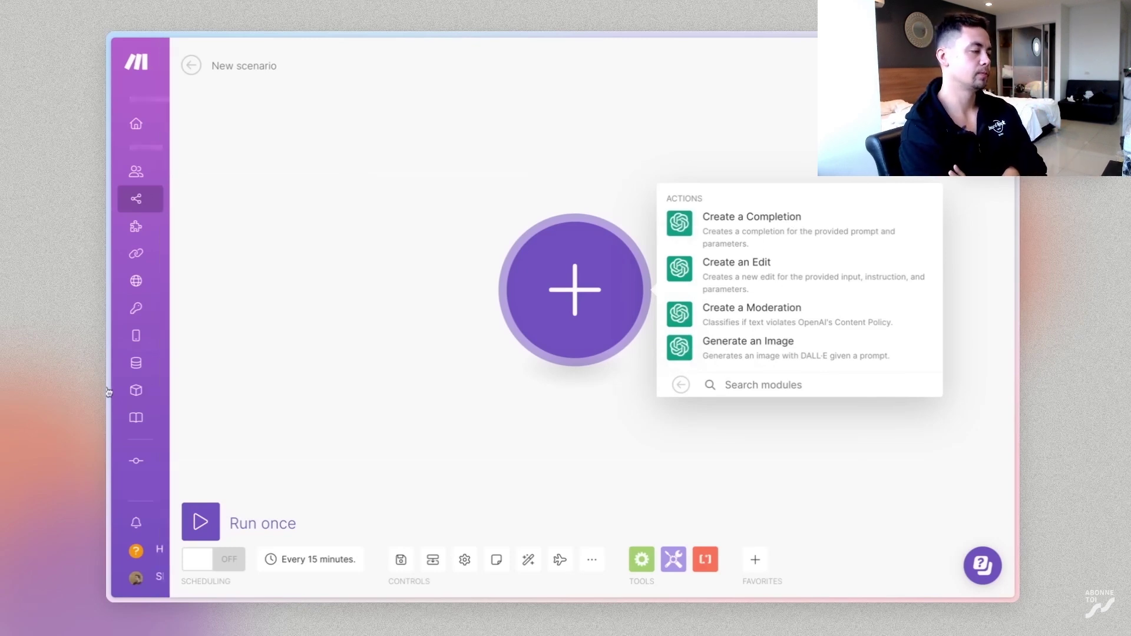
click(124, 377)
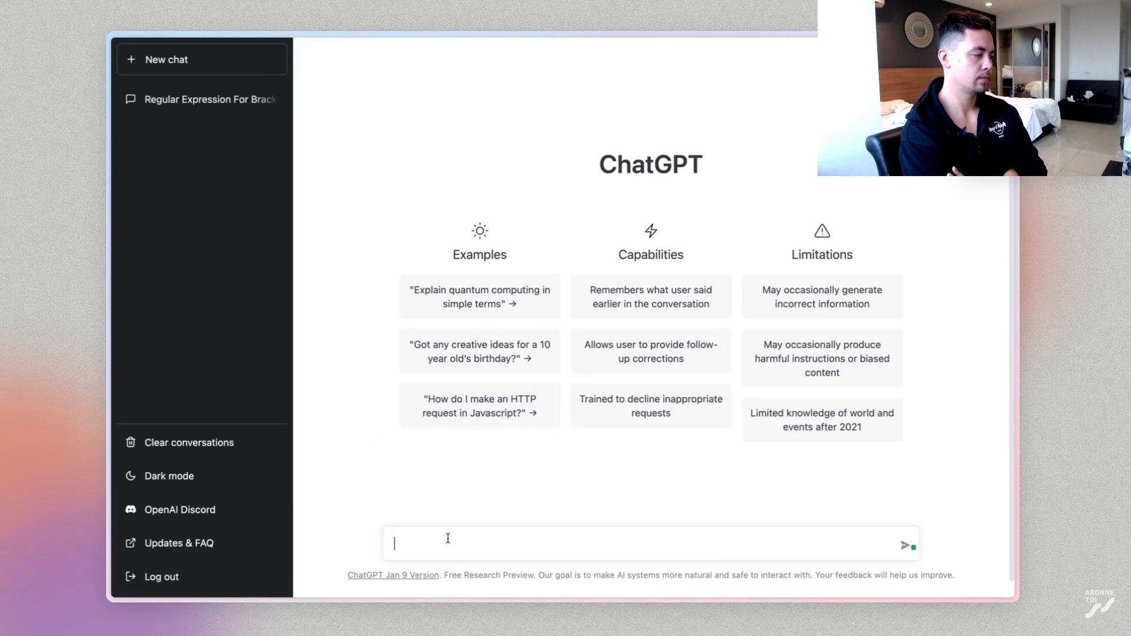
text(Donne une exm)
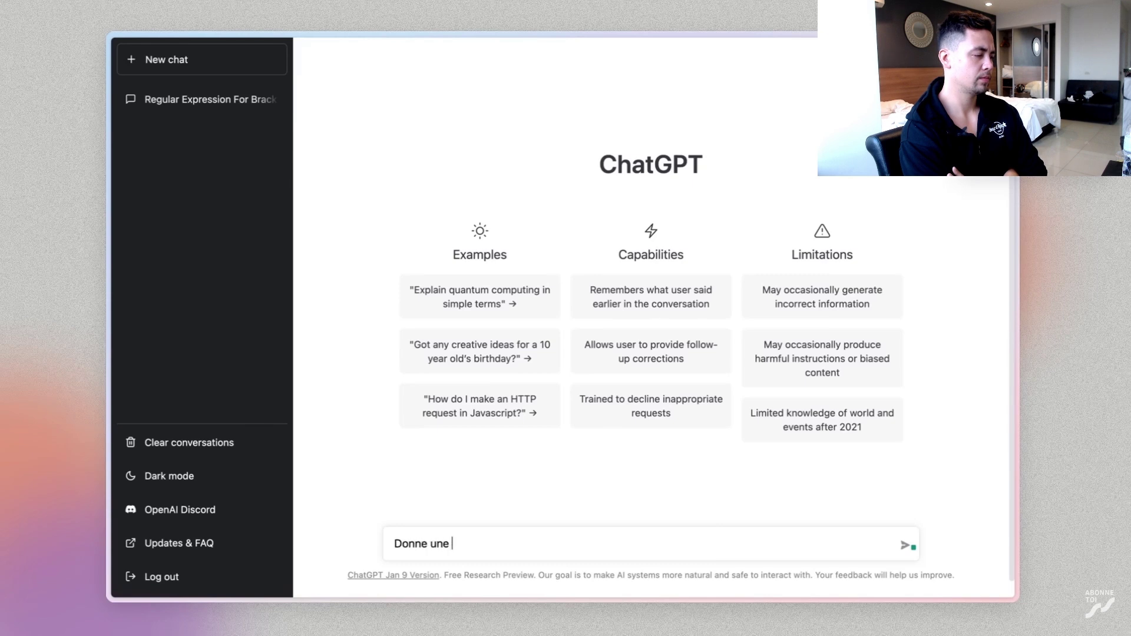
key(BackSpace)
text(plication de ce que c'est l'outil d'automatisation Make)
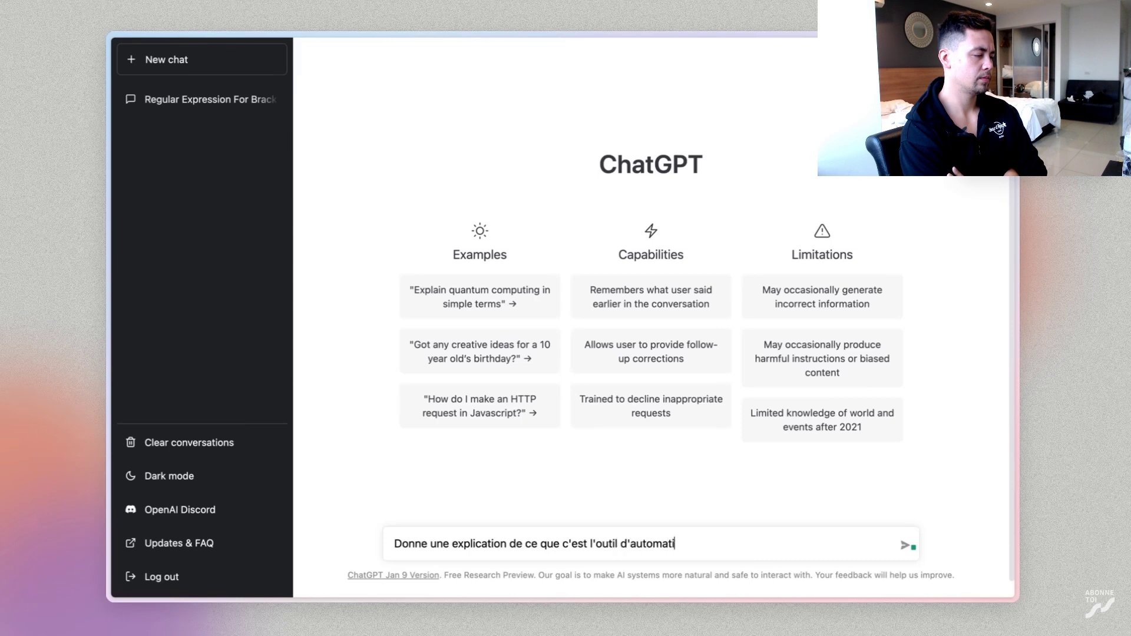
key(Return)
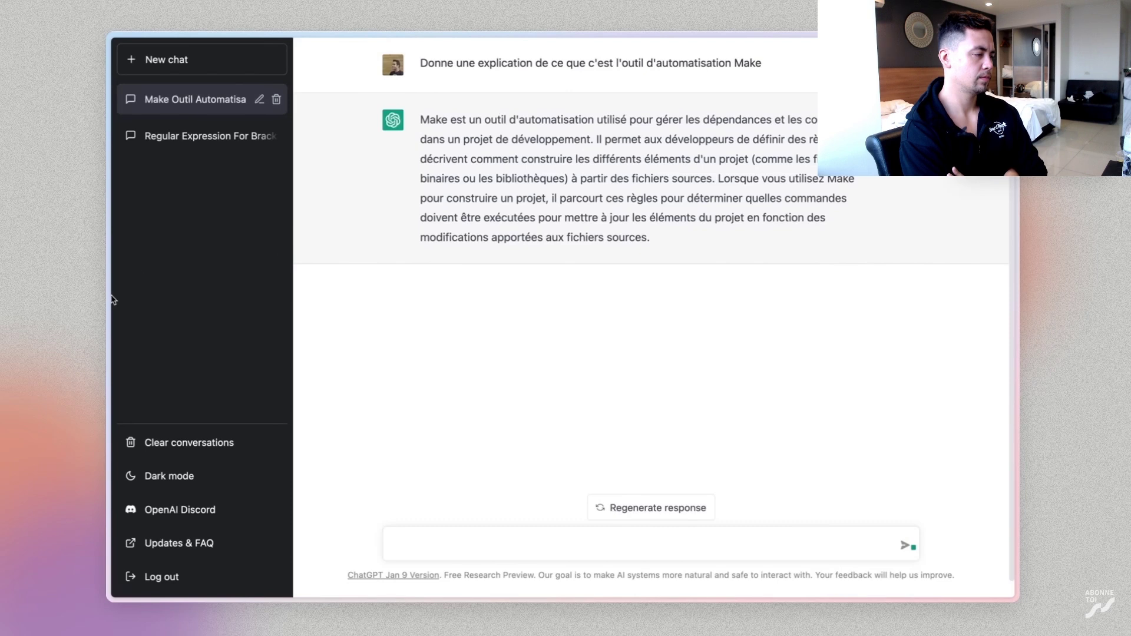
Step: Return to the Make scenario and dismiss the OpenAI GPT-3 actions list
mouse_move(110, 300)
click(187, 408)
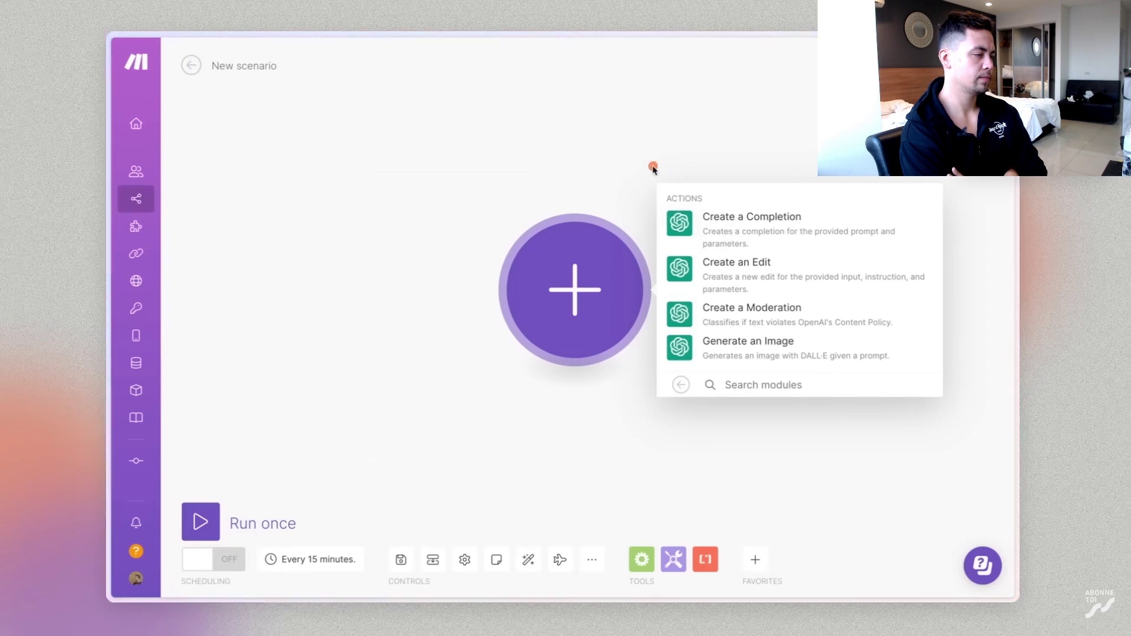
click(599, 365)
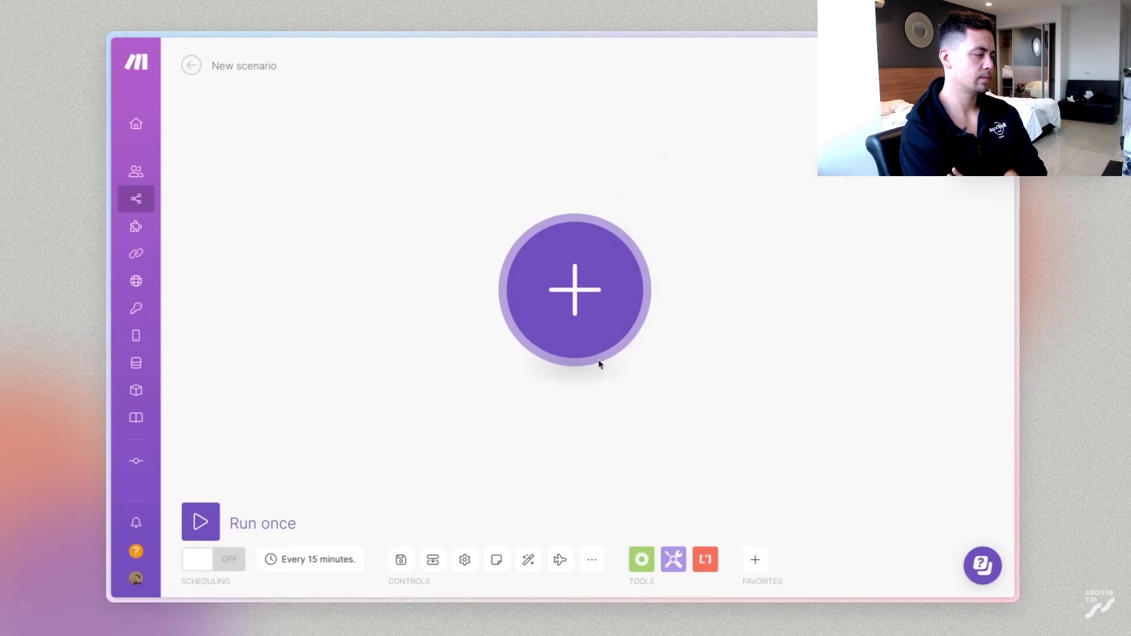
Step: Switch to the "Video automatiser chat GPT" board and draw arrows pointing to the ChatGPT screenshot's prompt field and answer
key(ctrl+Tab)
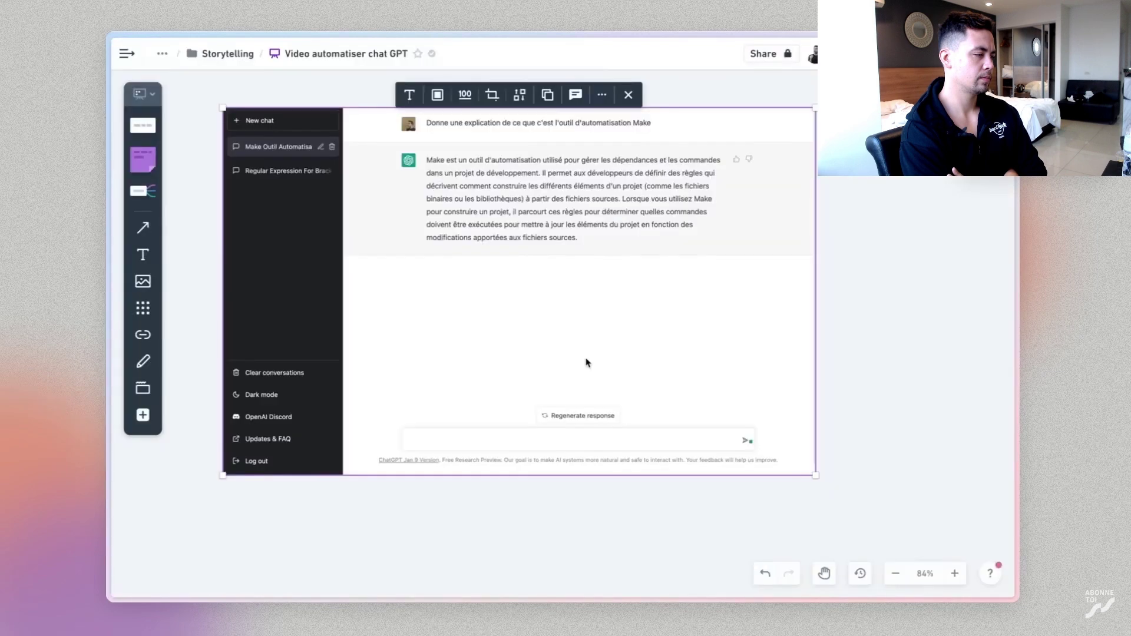
drag(395, 218, 399, 251)
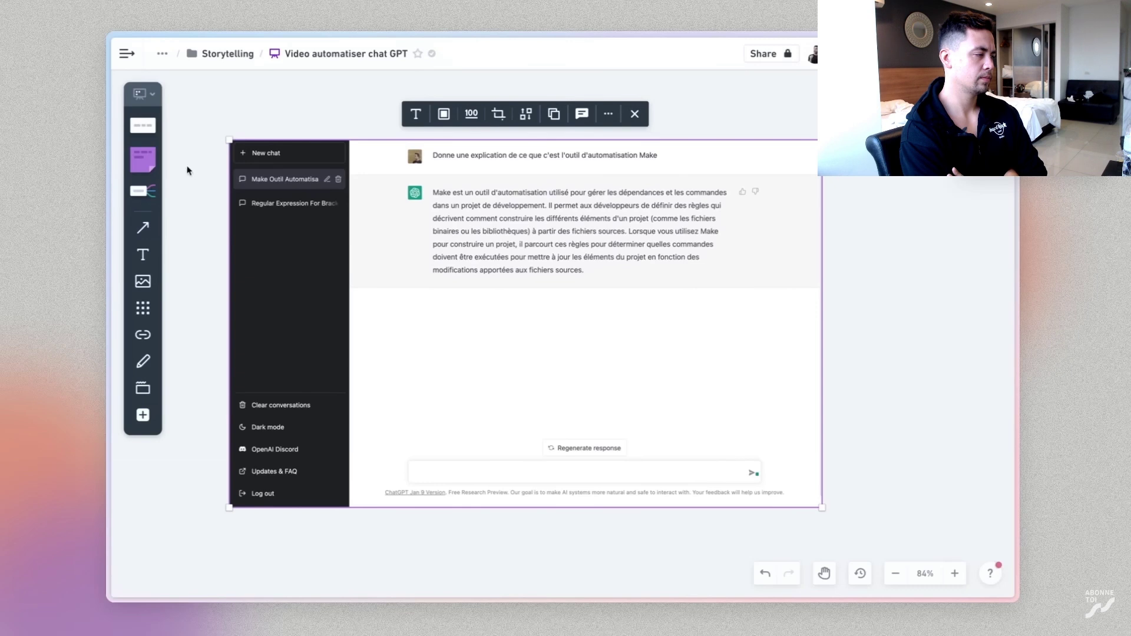
click(143, 228)
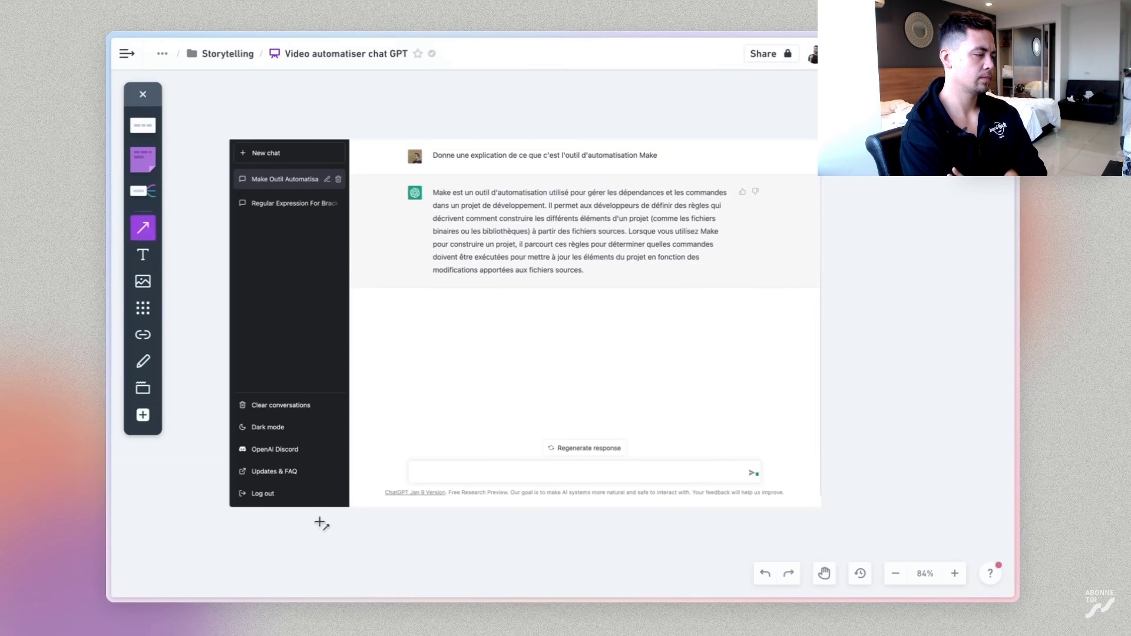
mouse_move(319, 521)
mouse_down()
mouse_move(396, 475)
mouse_move(411, 482)
mouse_up()
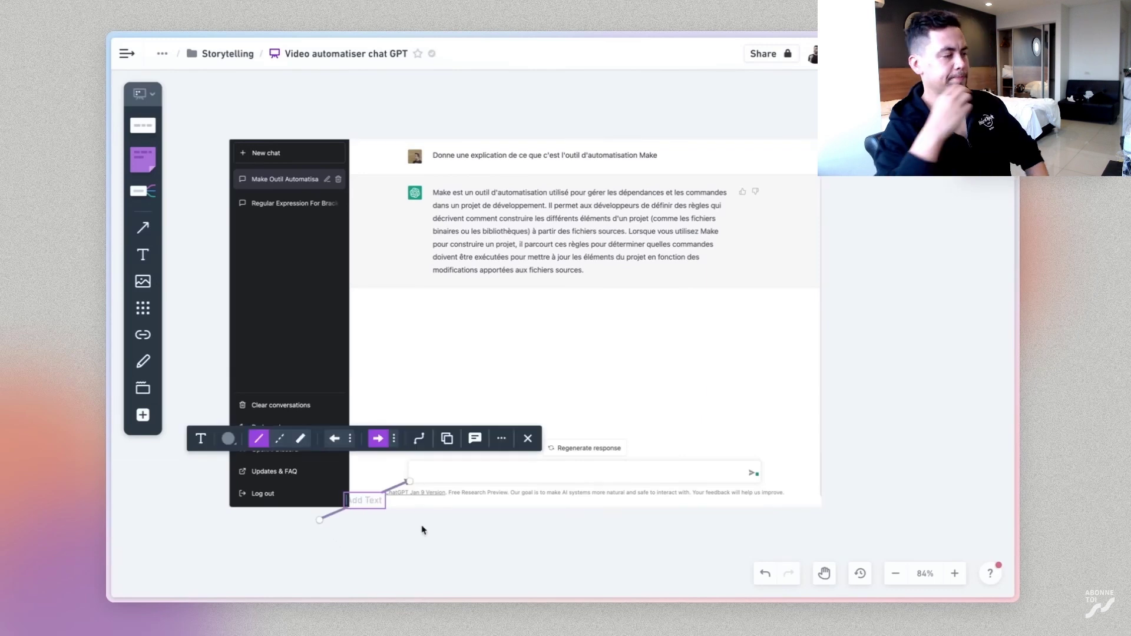
key(l)
drag(900, 261, 704, 253)
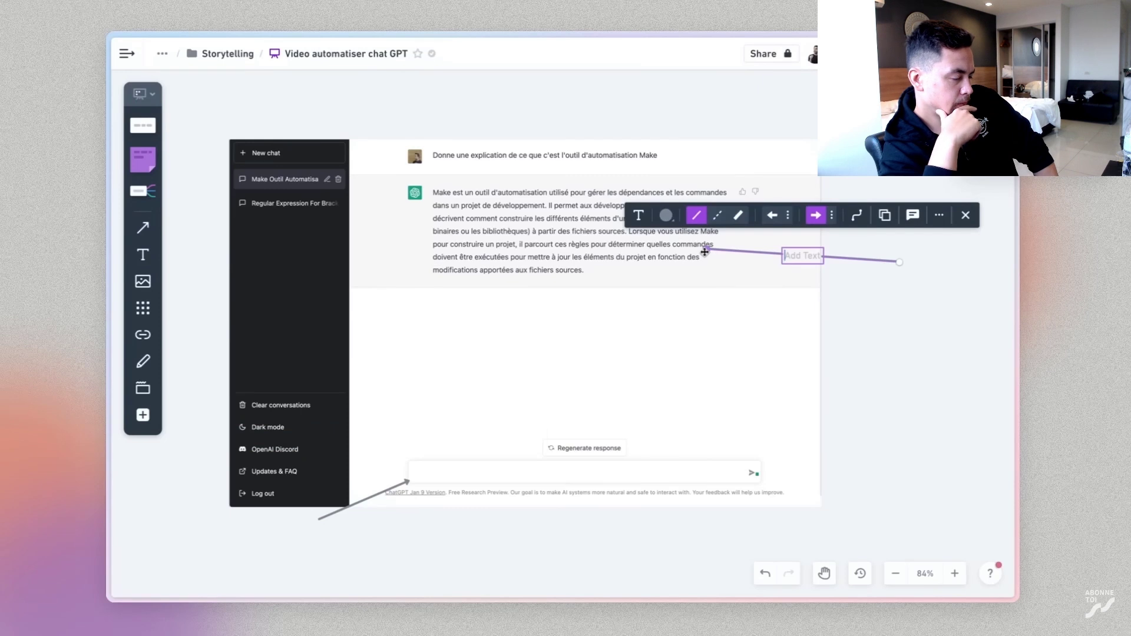
Step: Add a 144 x 144 circle labelled "CHAT GPT" below the ChatGPT screenshot
click(144, 125)
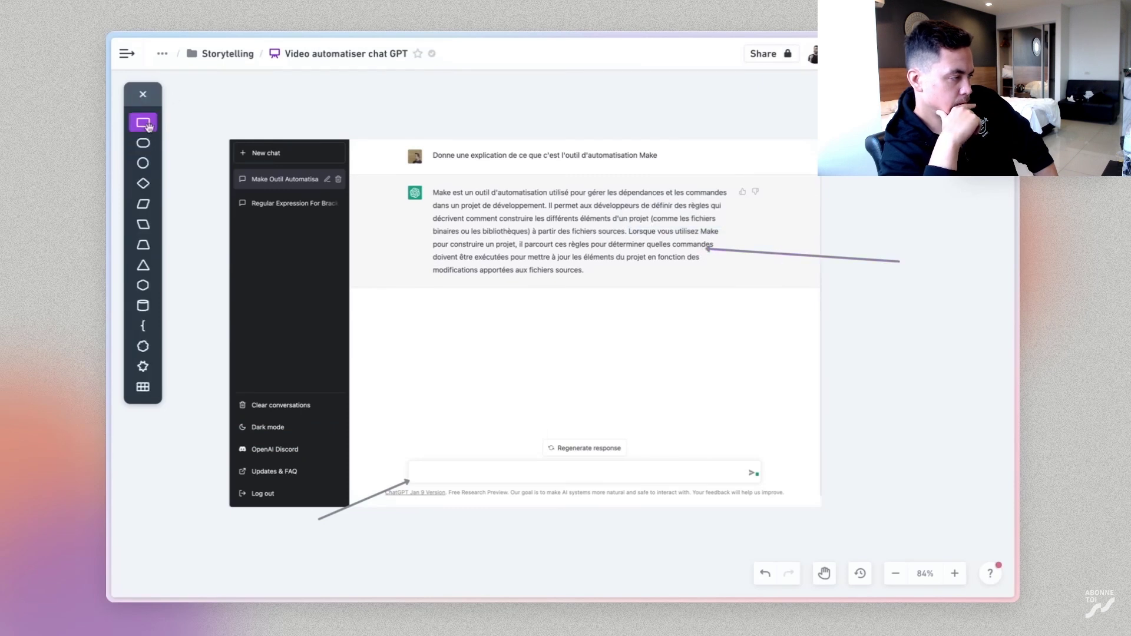
click(142, 162)
scroll(512, 541, down, 5)
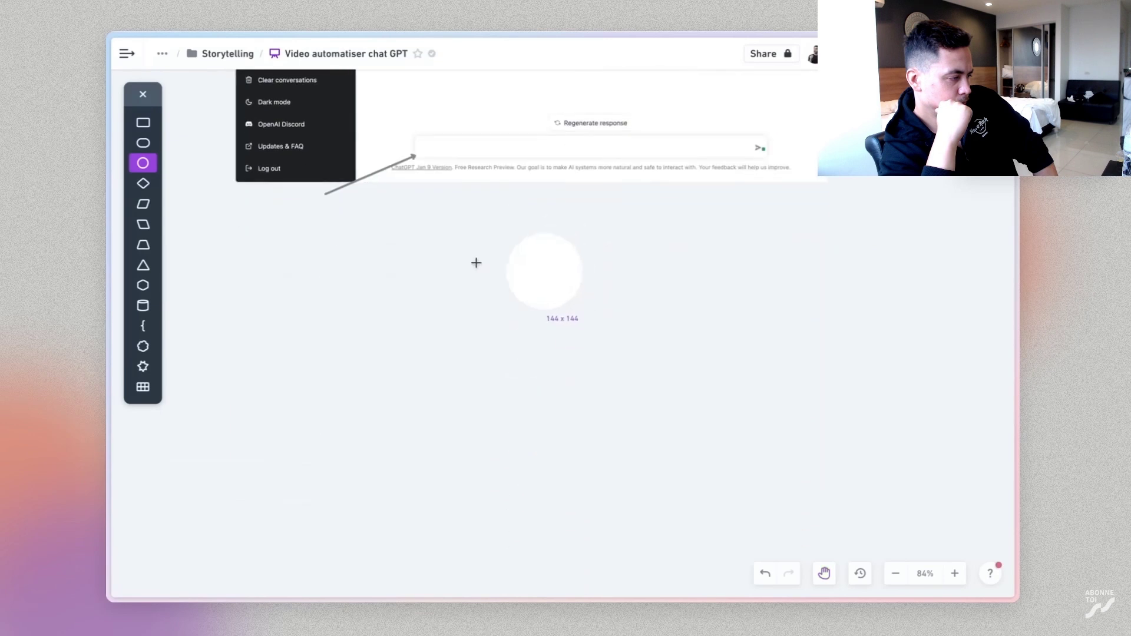
click(456, 357)
text(CHAT GPT)
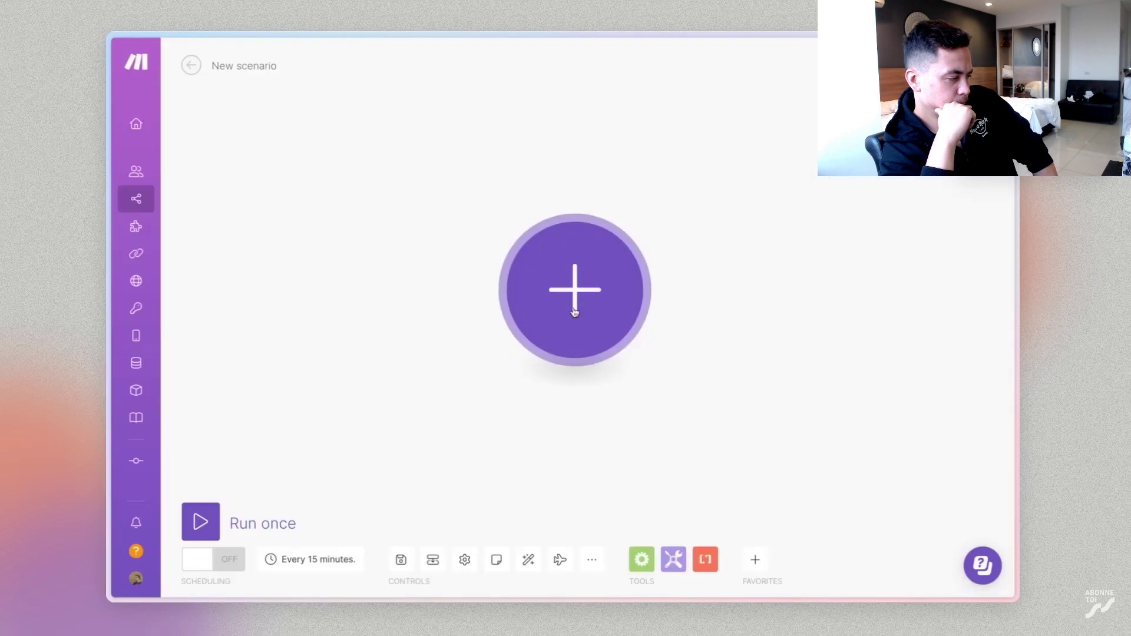
Step: In the Make scenario, search applications for "open ai" and add the OpenAI GPT-3 Create a Completion module
click(573, 310)
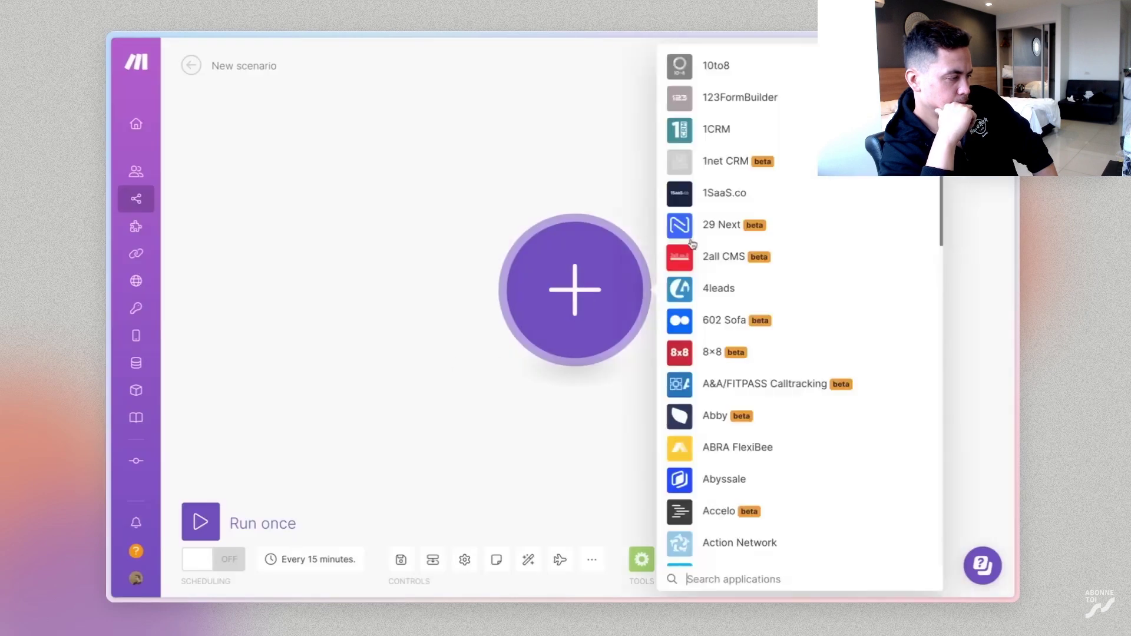
text(open)
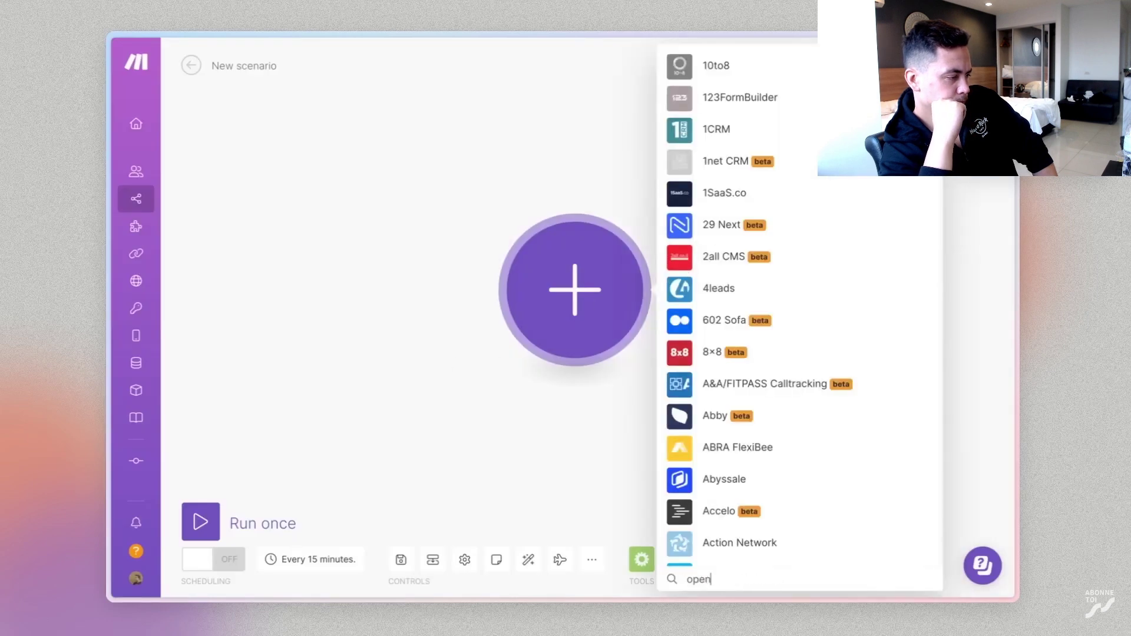
text( ai)
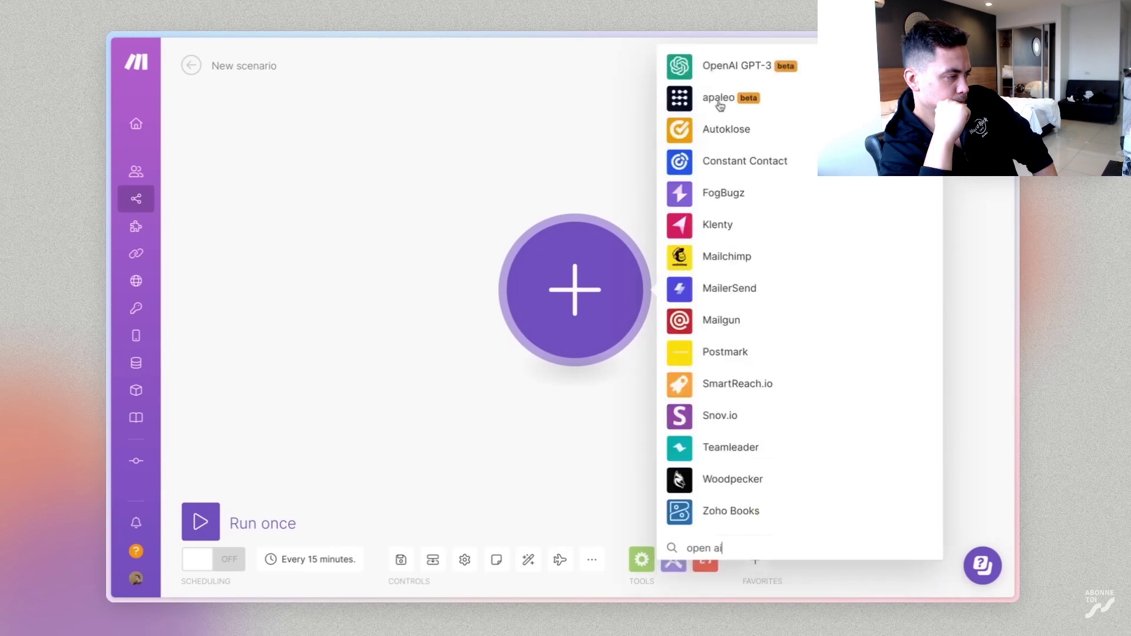
click(716, 64)
click(710, 227)
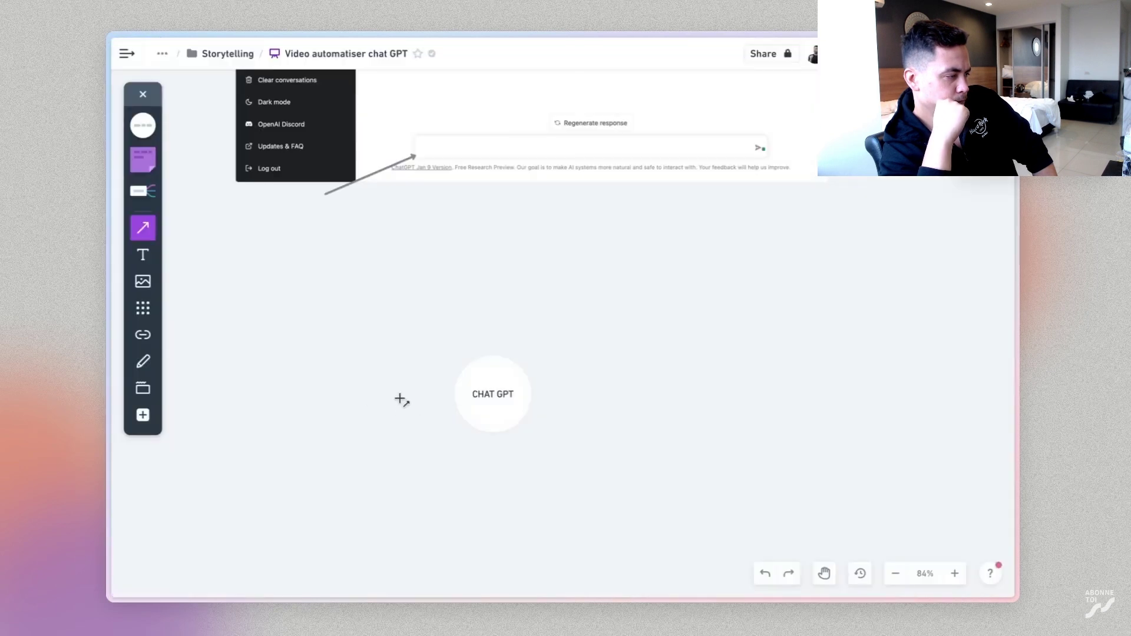
Step: On the board, draw one horizontal arrow leading into the CHAT GPT circle and another leading out of it
drag(395, 400, 455, 399)
click(408, 425)
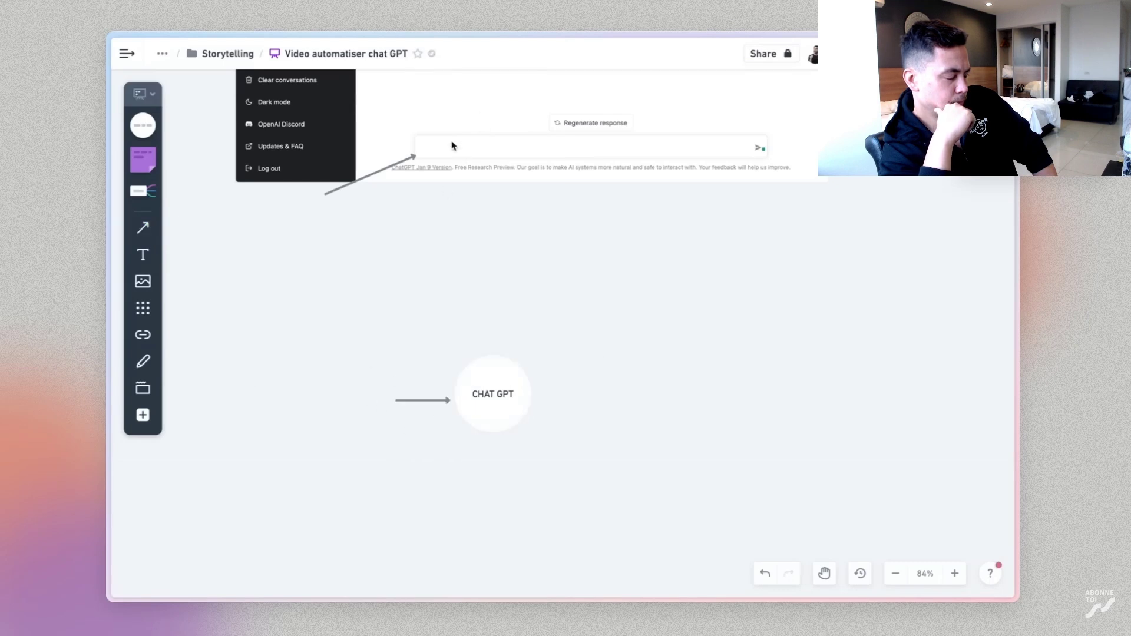
key(l)
drag(538, 395, 602, 396)
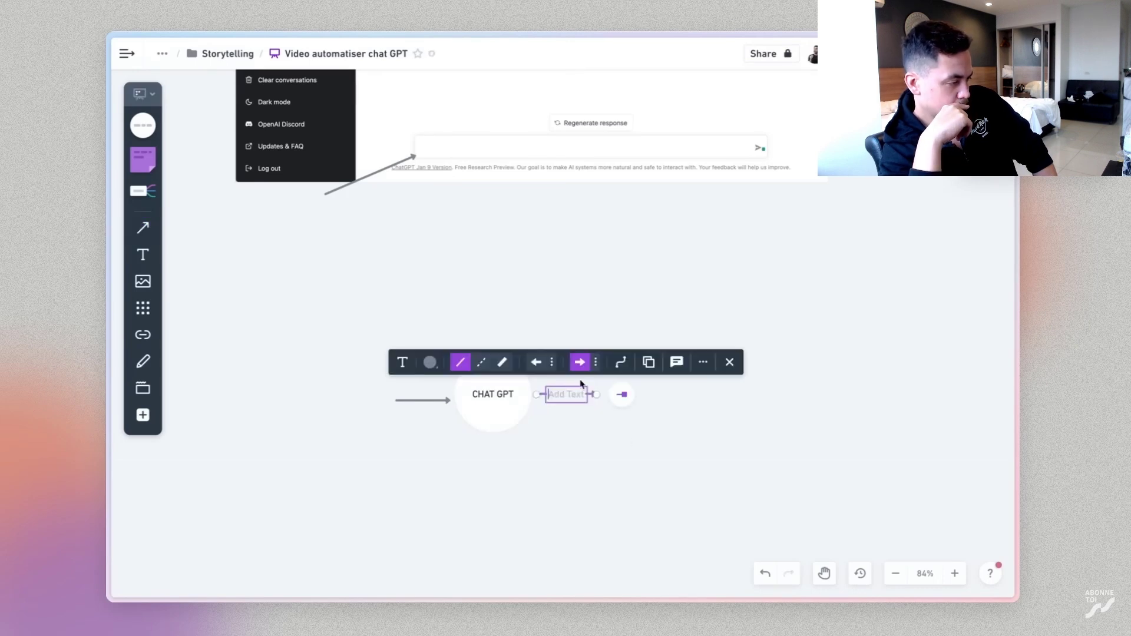
Step: Place blank 144 x 144 circles at the start of the incoming arrow and the end of the outgoing arrow
scroll(472, 298, up, 5)
scroll(495, 312, down, 5)
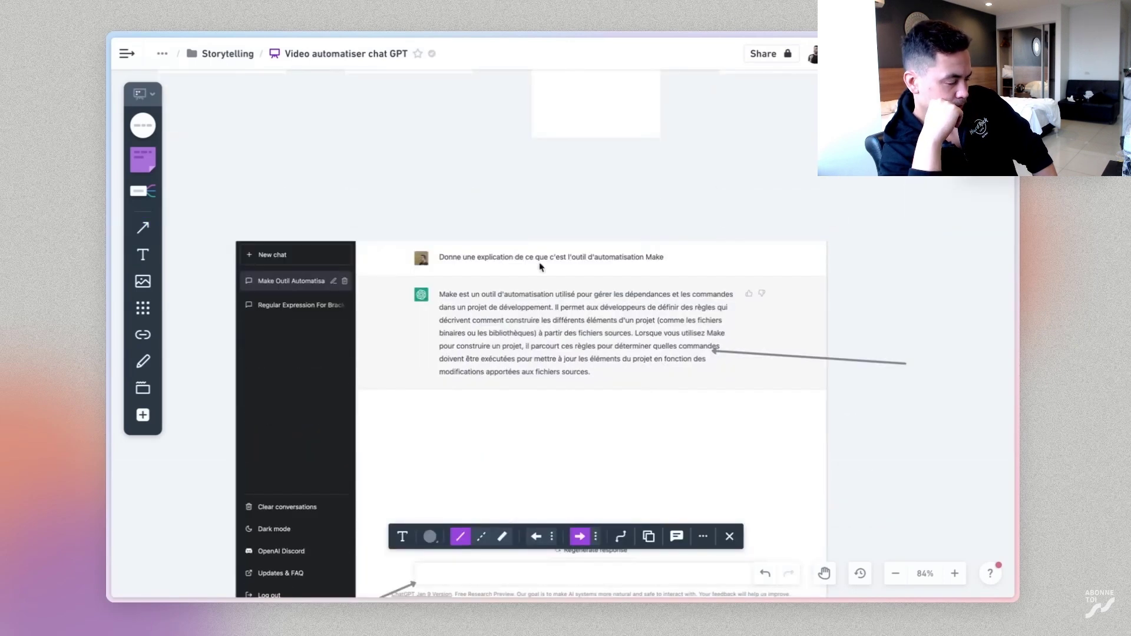
scroll(416, 319, down, 15)
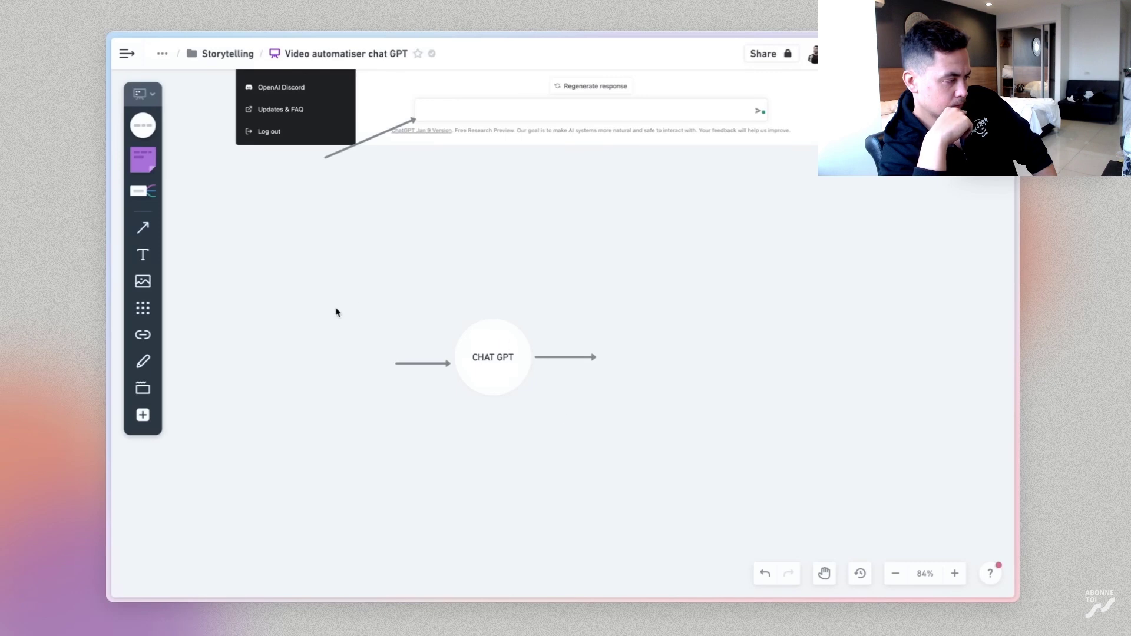
click(143, 125)
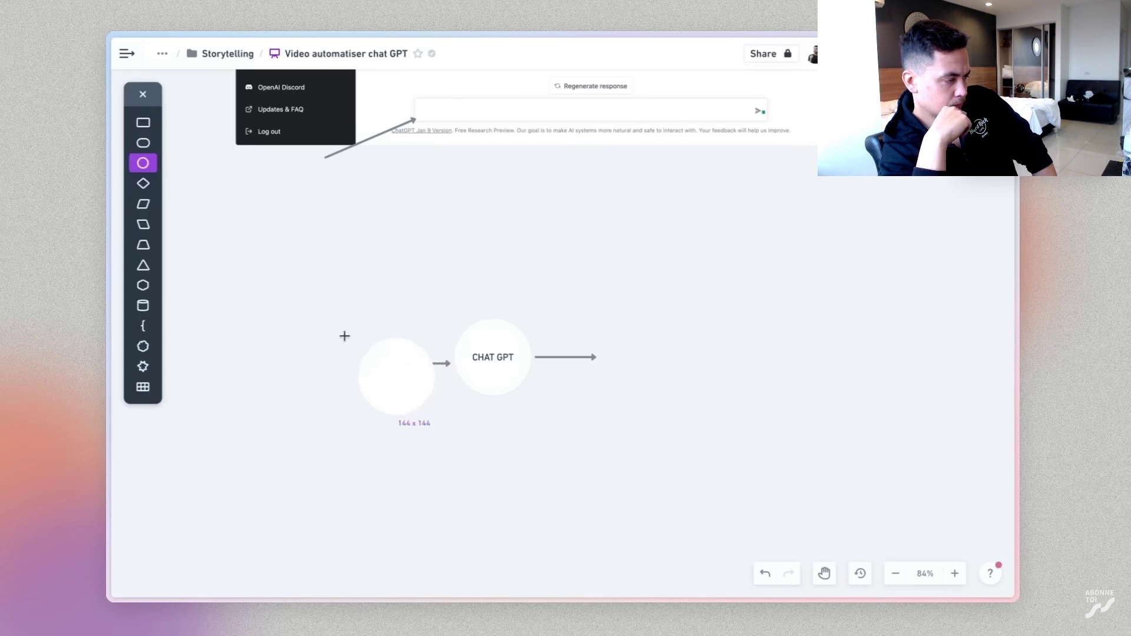
click(298, 314)
click(143, 122)
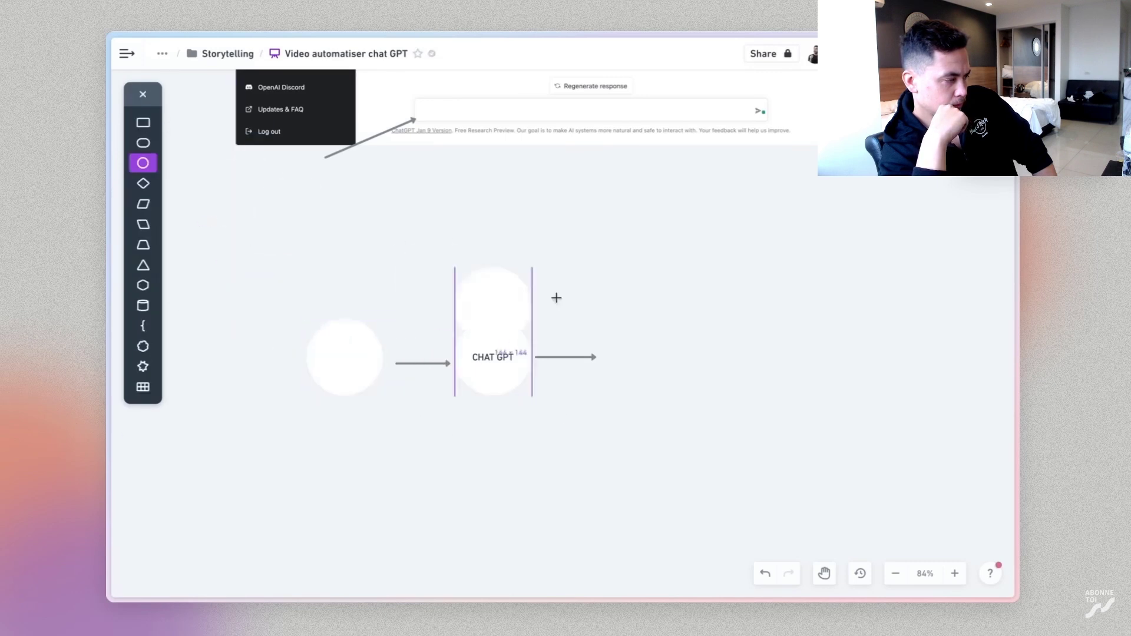
click(595, 313)
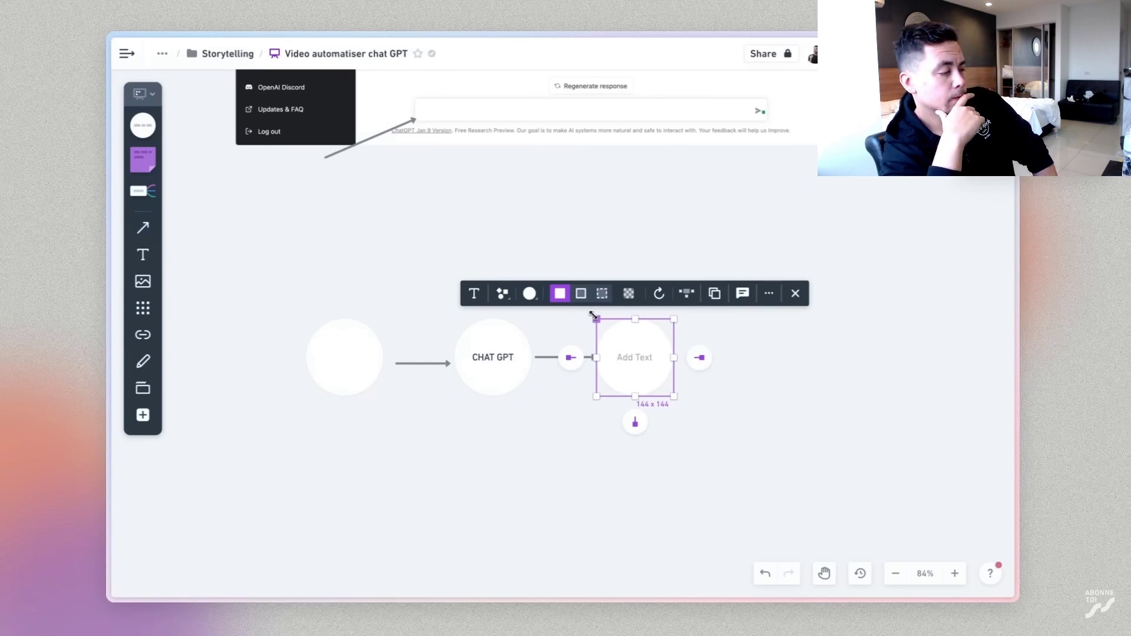
key(Escape)
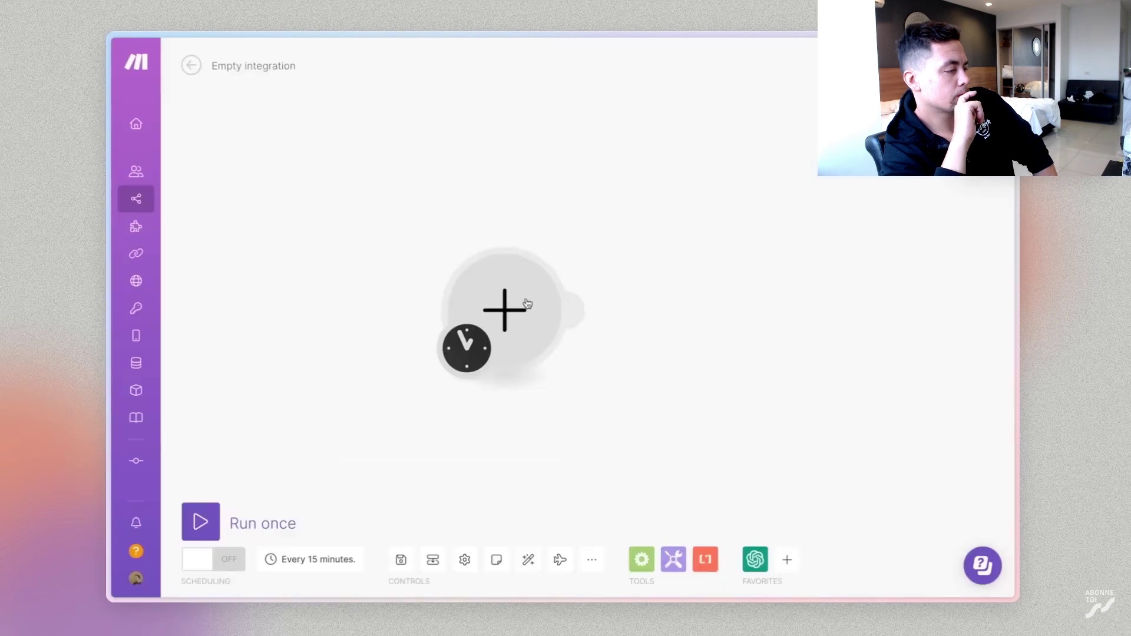
Step: Add the OpenAI GPT-3 Create a Completion module as the first module of the empty Make scenario
click(530, 303)
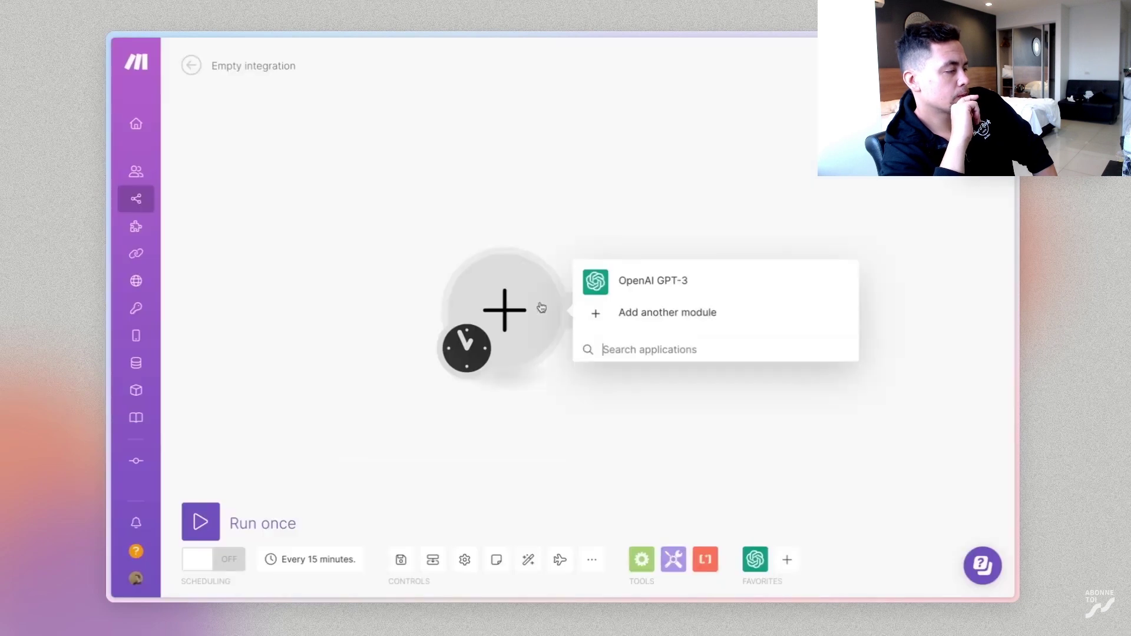
click(608, 288)
click(633, 248)
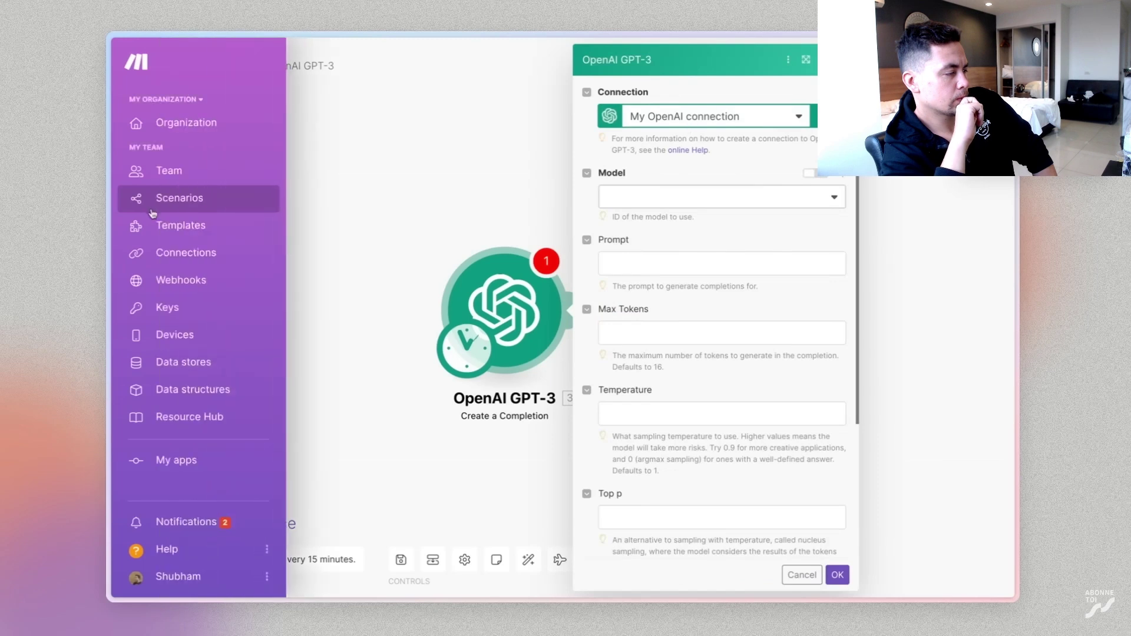
Step: Open the form for creating a new OpenAI connection and select the API key page address shown under the API Key field
mouse_move(112, 330)
click(185, 382)
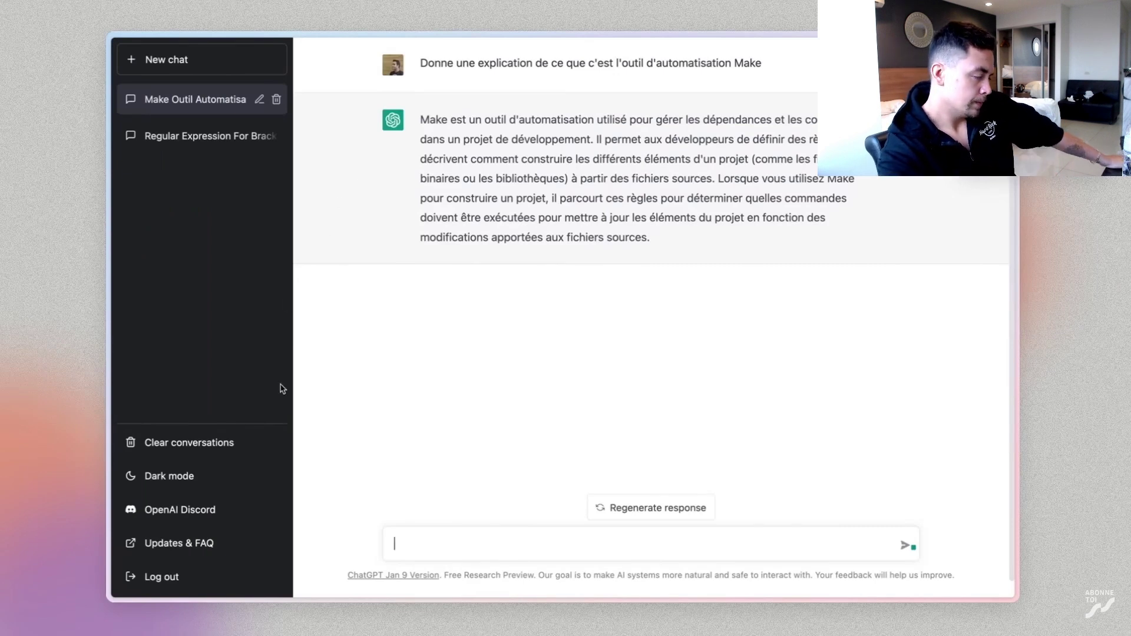
key(ctrl+Tab)
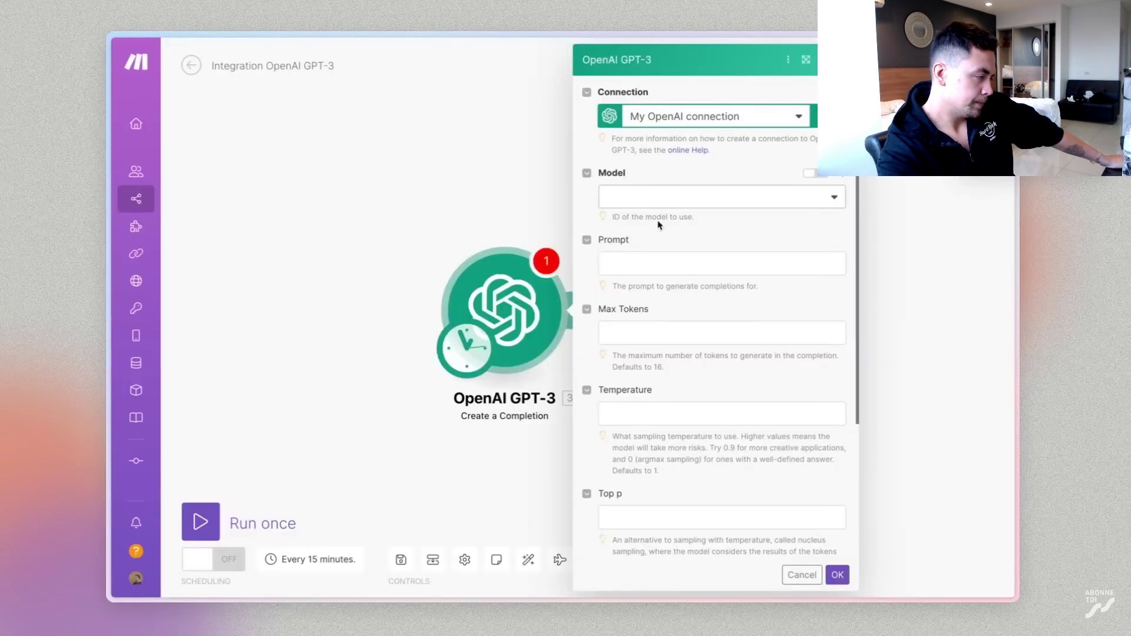
click(815, 124)
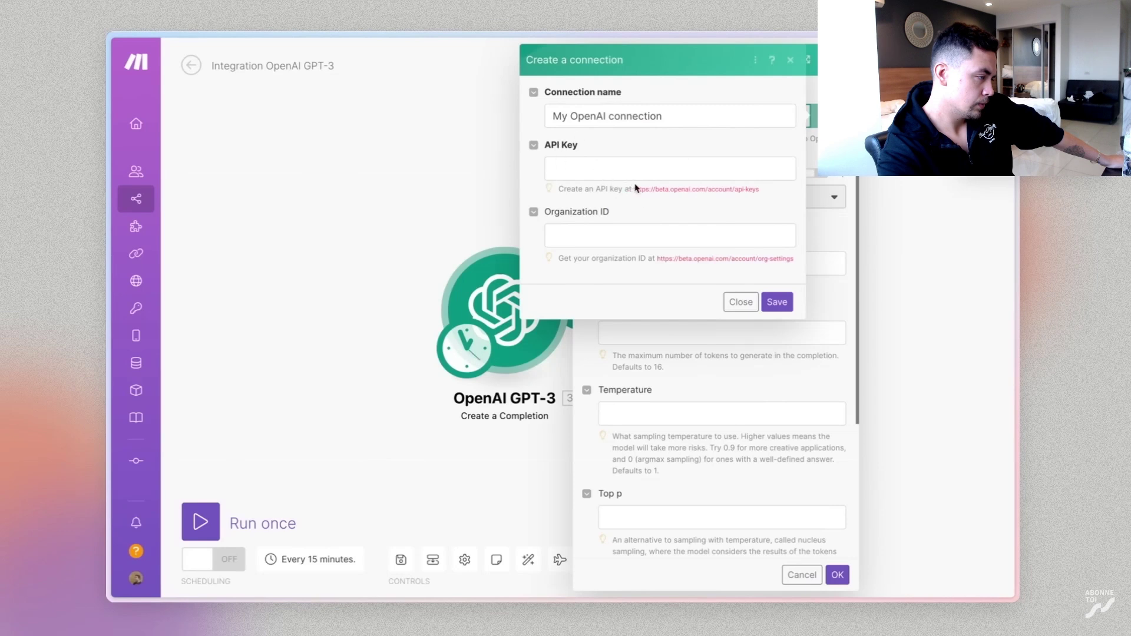
drag(636, 189, 759, 191)
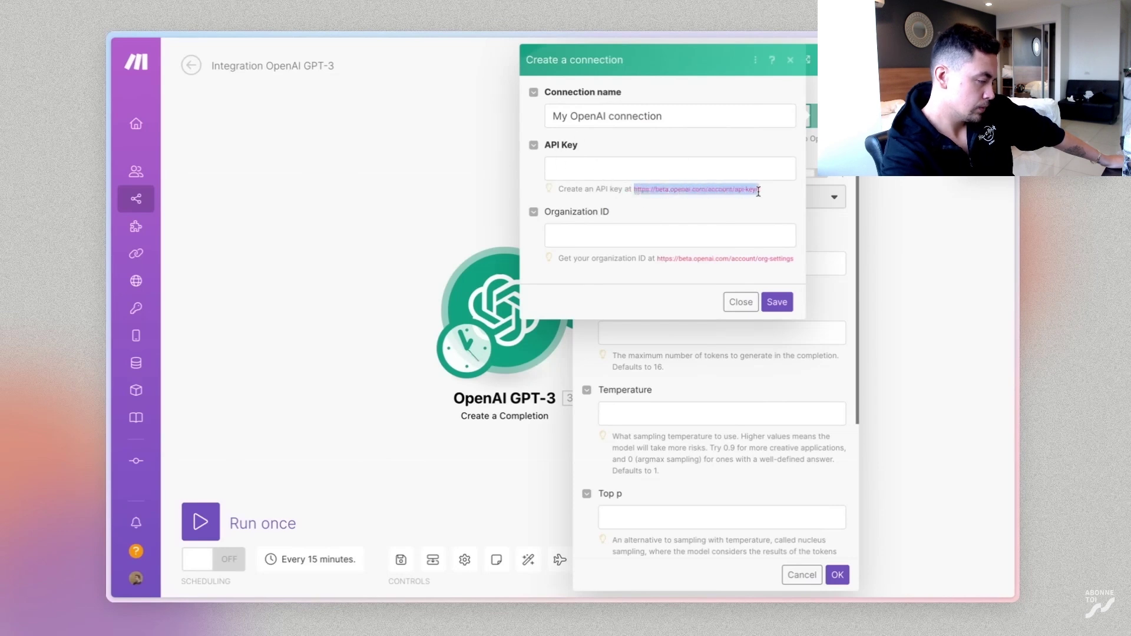
key(Right)
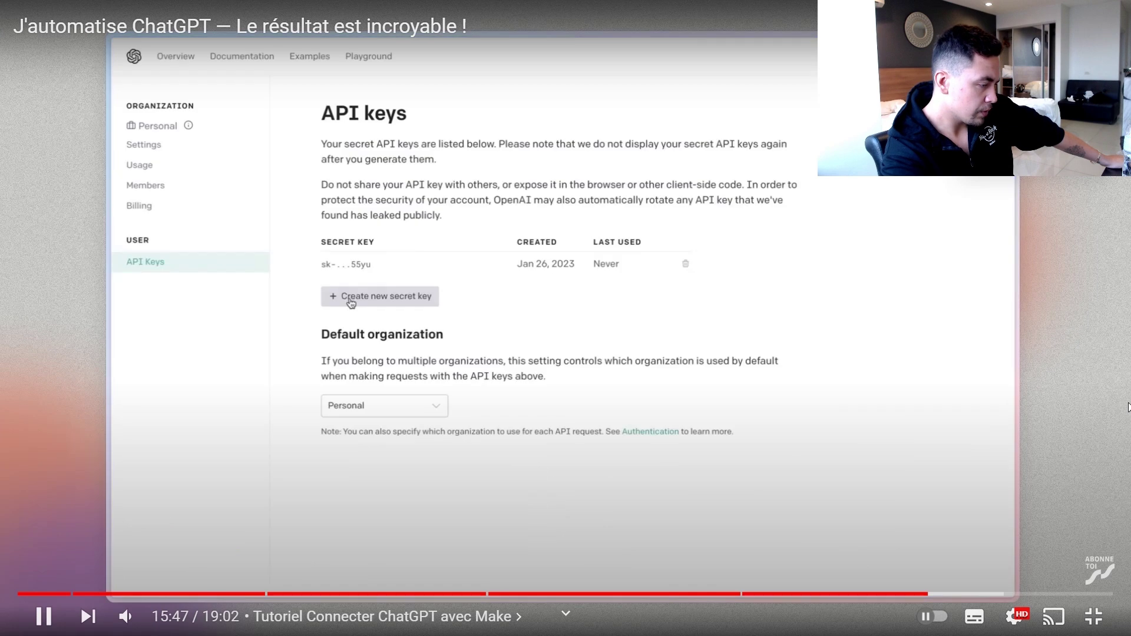
key(Right)
key(space)
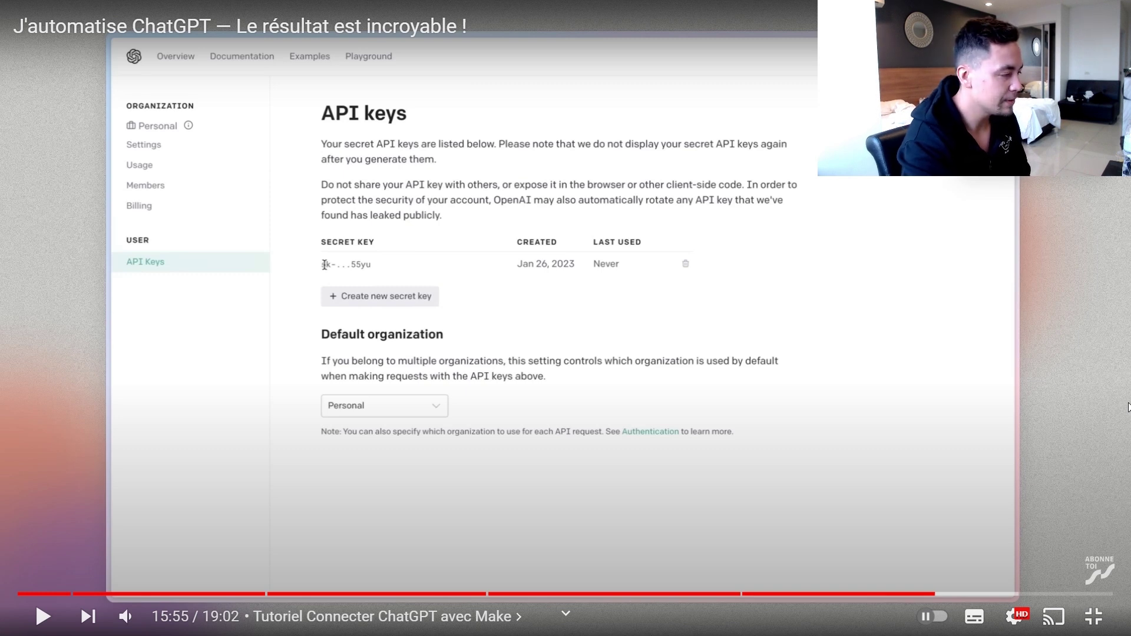
key(space)
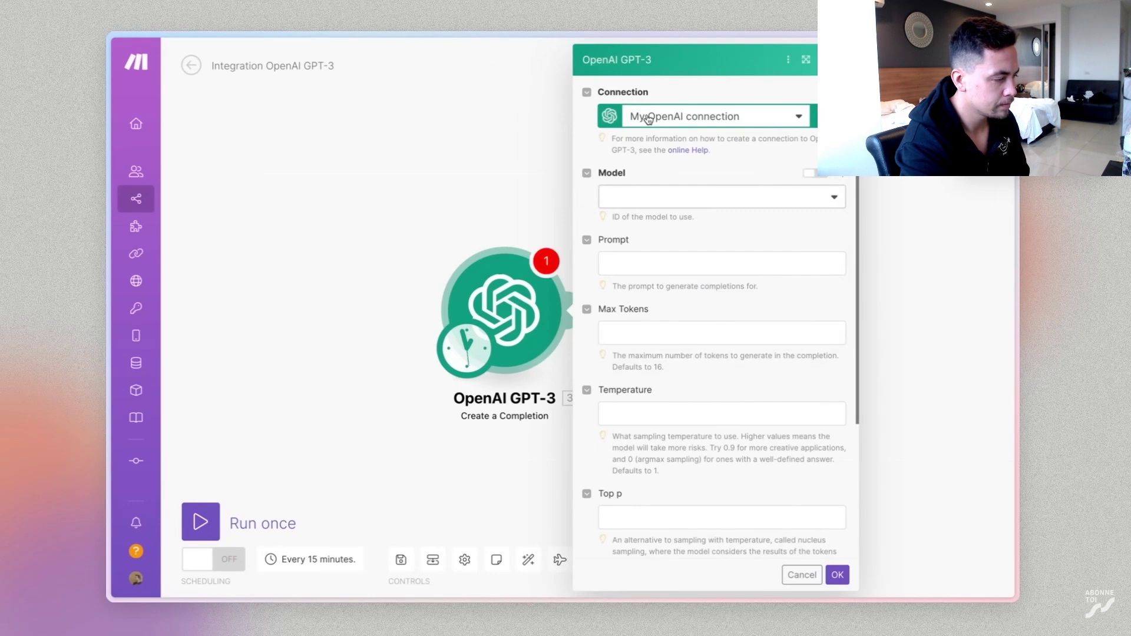
Step: Find and choose text-davinci-003 as the model of the OpenAI GPT-3 module
click(663, 207)
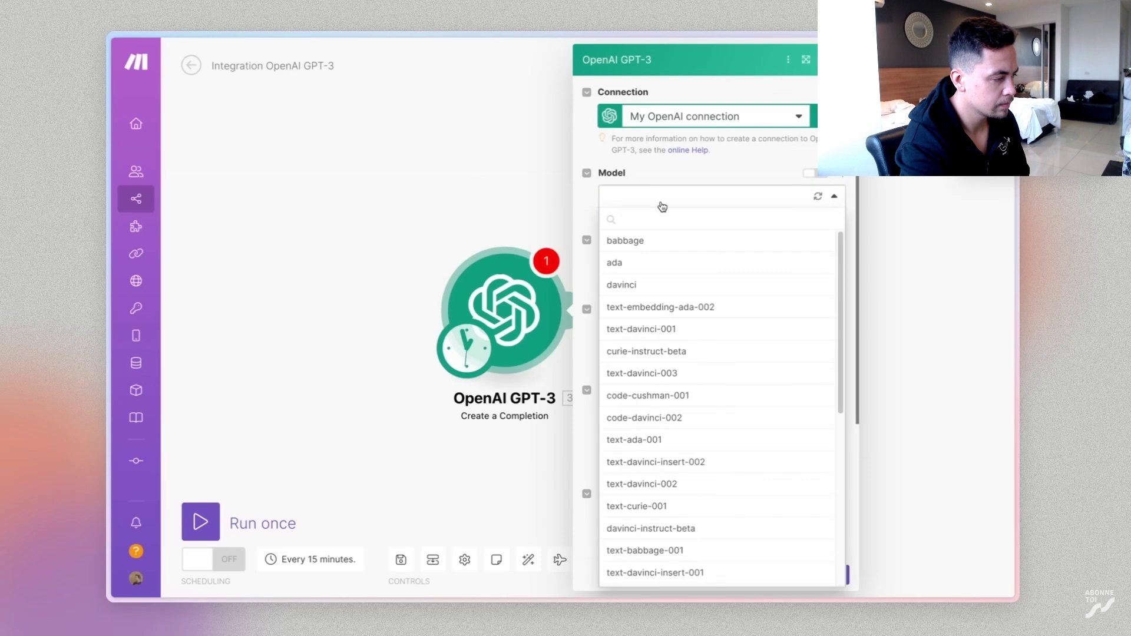
scroll(674, 395, down, 5)
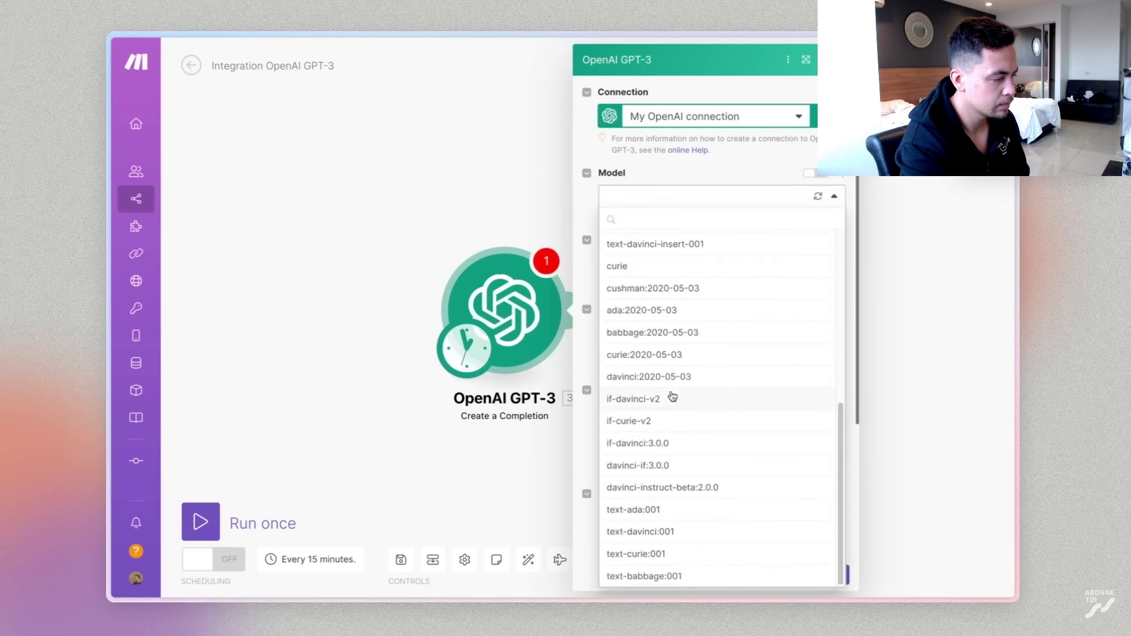
scroll(686, 330, up, 5)
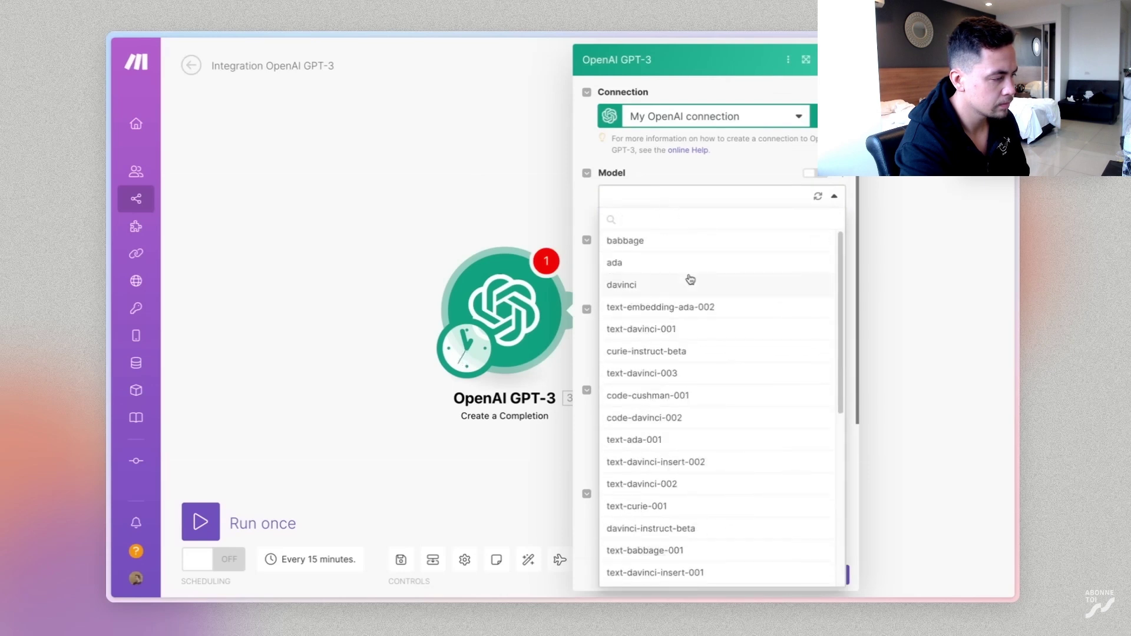
text(003)
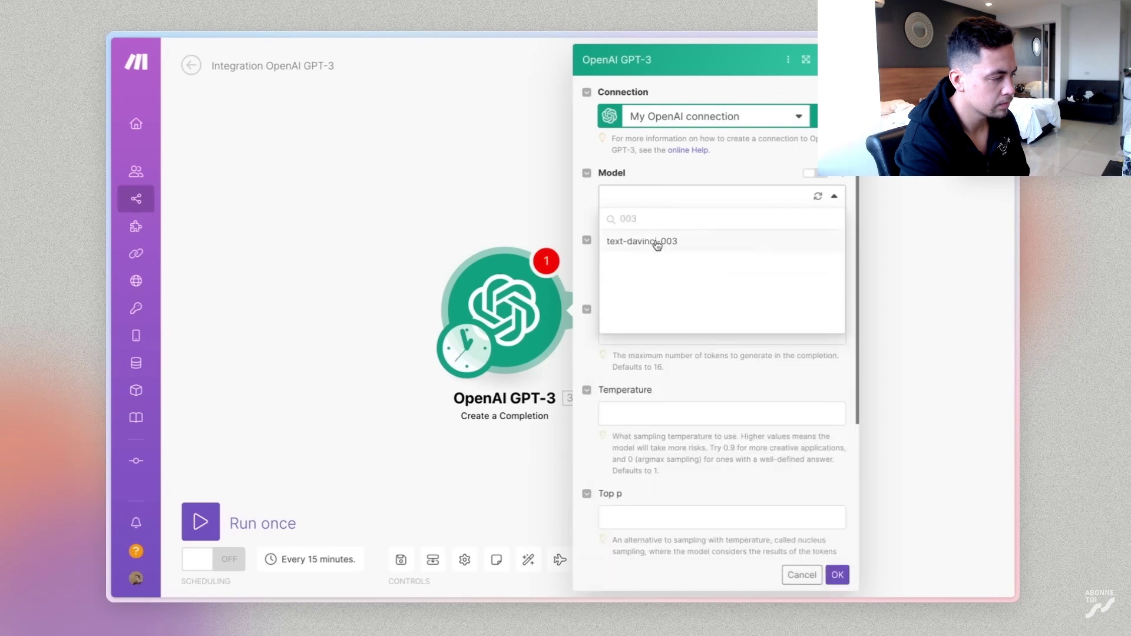
click(657, 242)
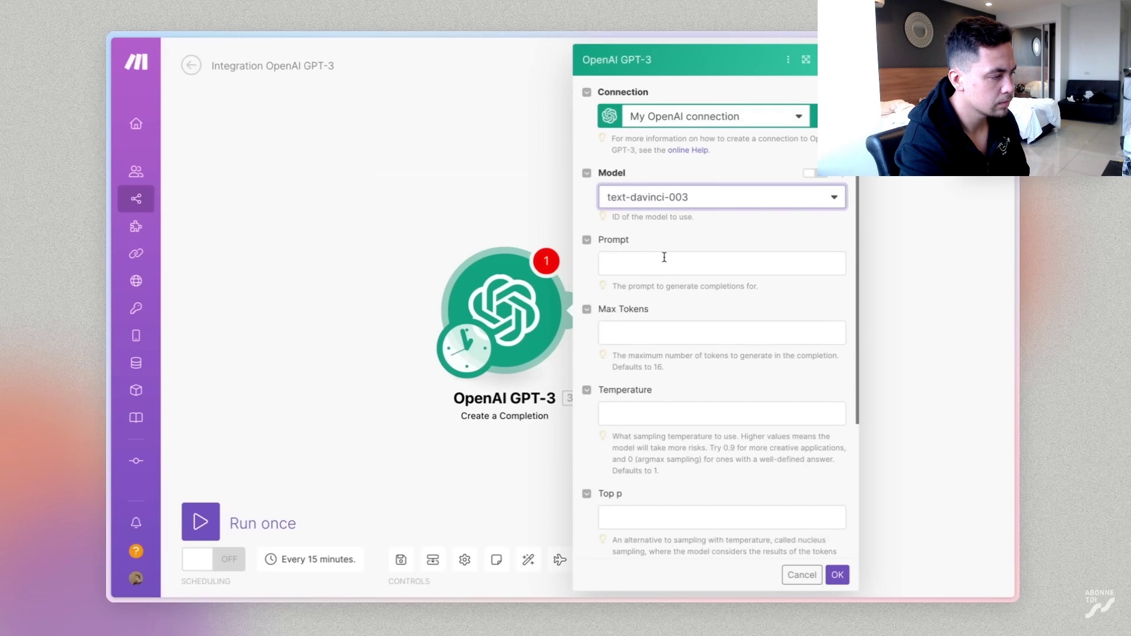
Step: Enter "Est-ce que tu peux demander à Elon musk quel est son plan ?" as the module's prompt
click(664, 259)
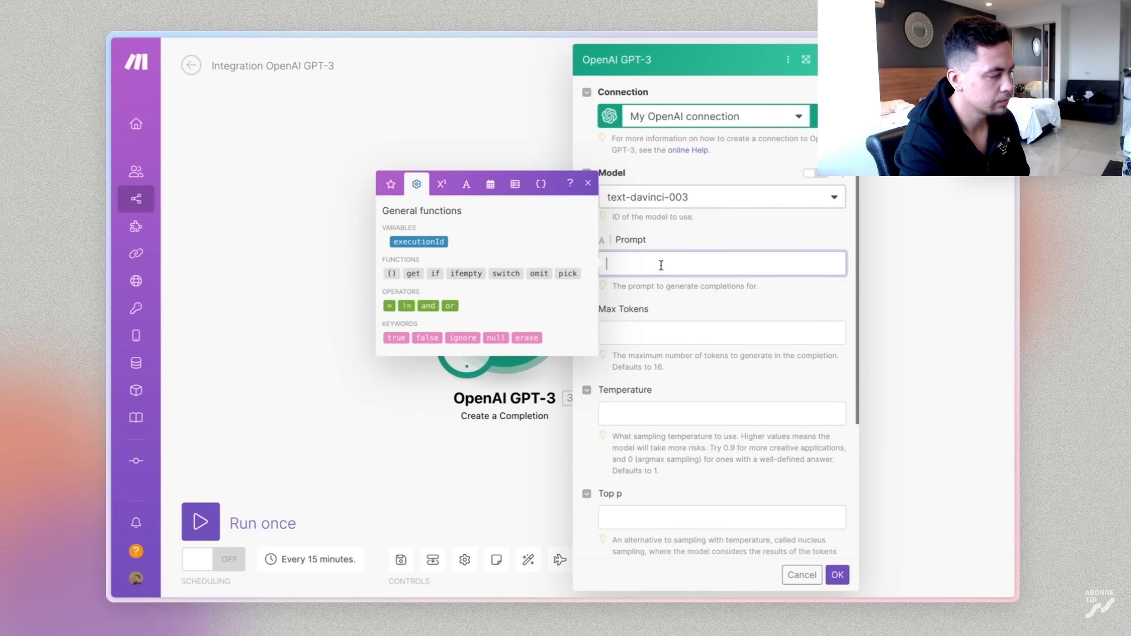
key(BackSpace)
key(BackSpace)
key(BackSpace)
text(t-ce que tu peux demande)
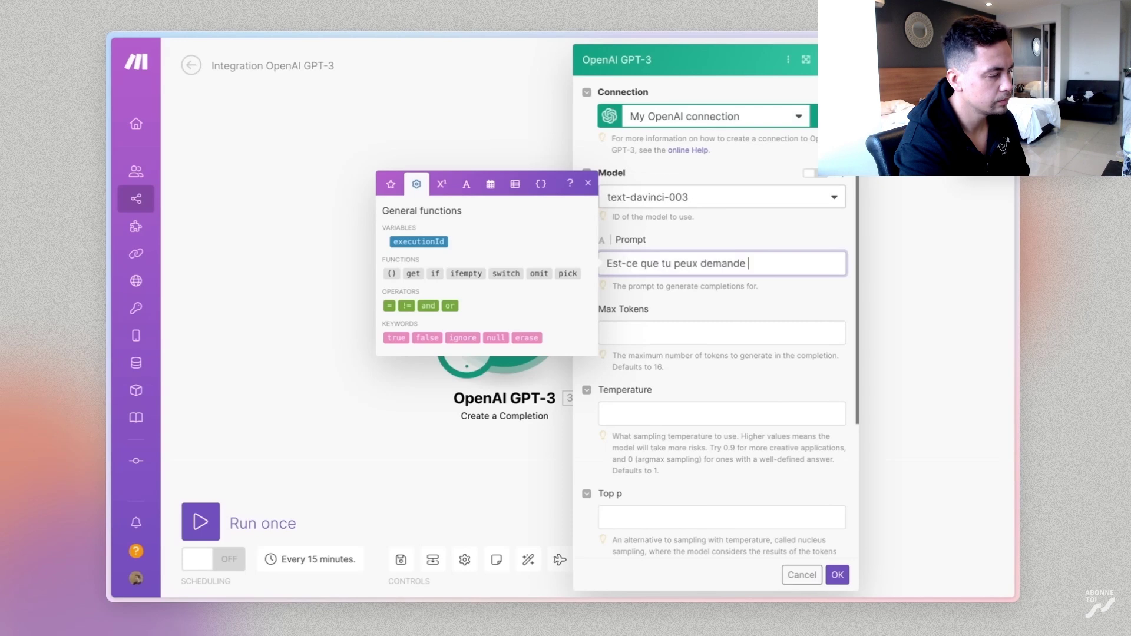
text(r à Elon musk quel est son plan ?)
Step: Copy the prompt text from the module and send it as a message in the open ChatGPT conversation
drag(607, 264, 678, 281)
key(ctrl+c)
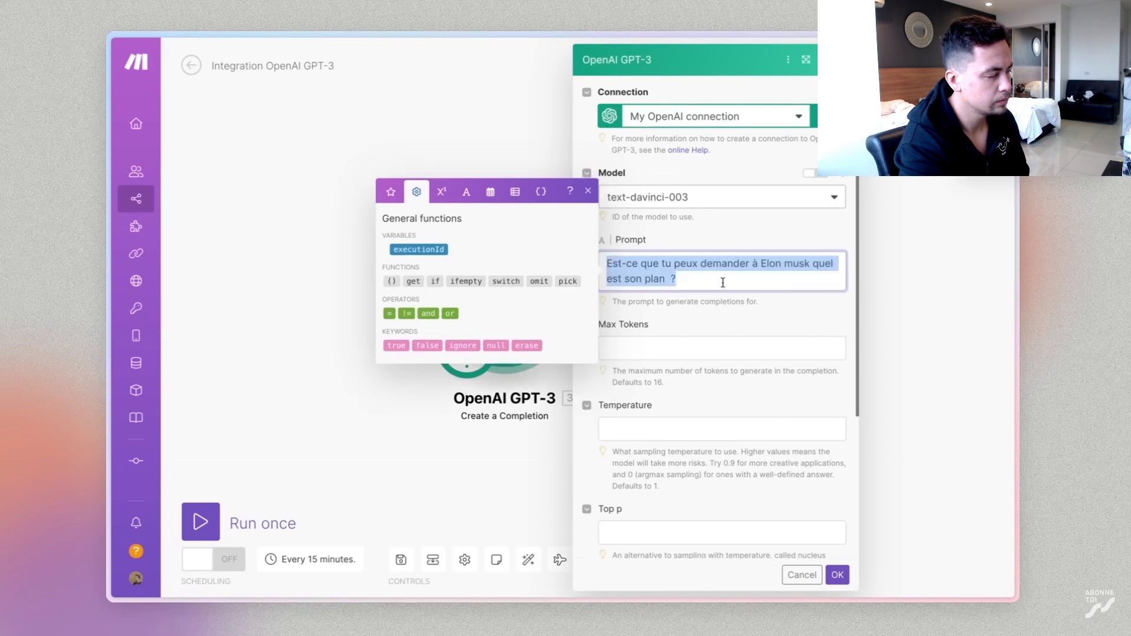
click(742, 279)
key(ctrl+Tab)
key(ctrl+Tab)
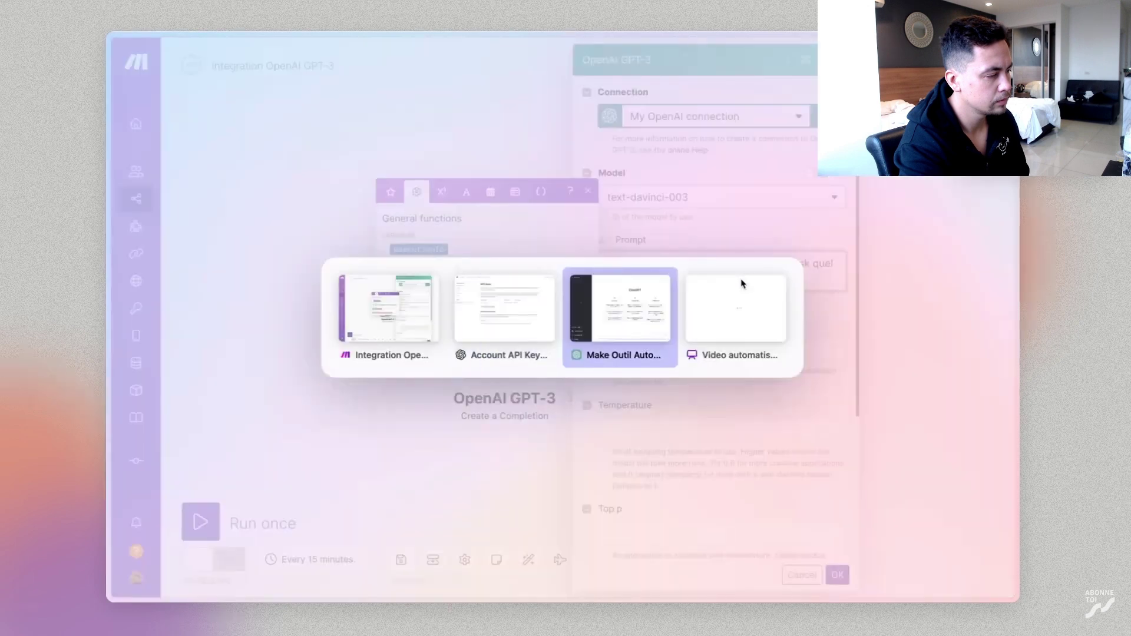
key(ctrl+v)
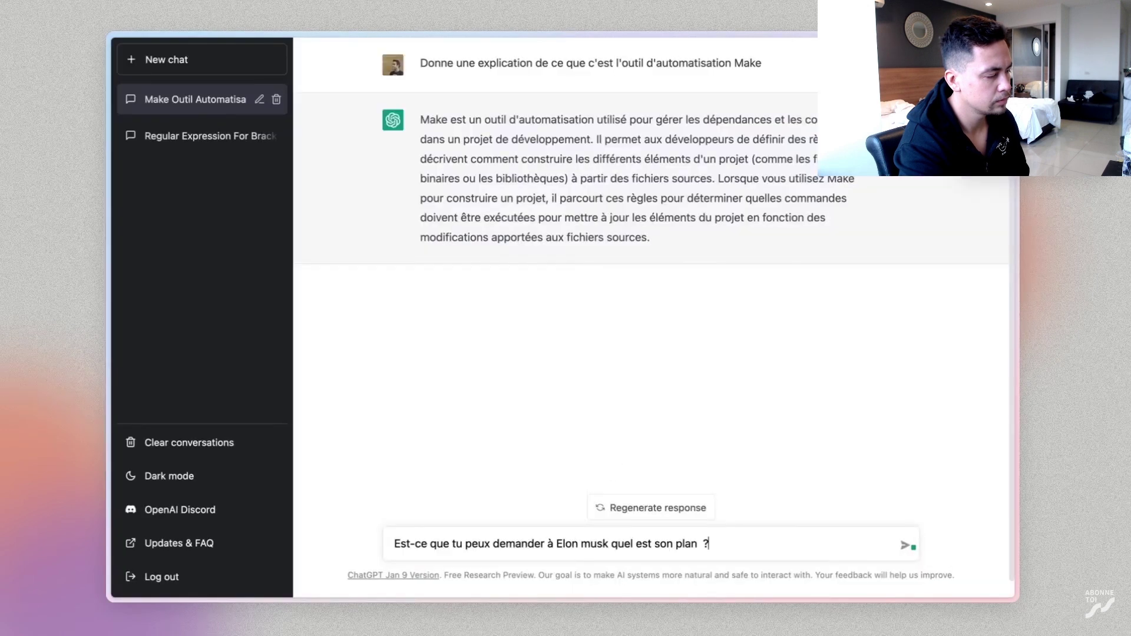
key(Return)
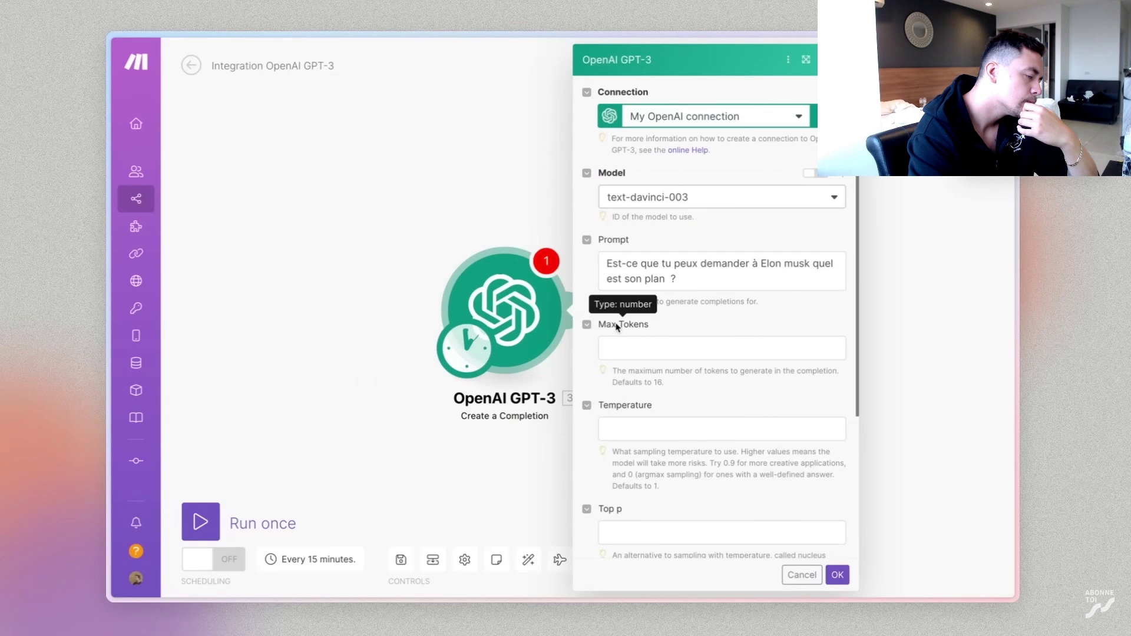
Step: Expand the first choice in the run's output bundle and examine the generated completion text
mouse_move(1130, 405)
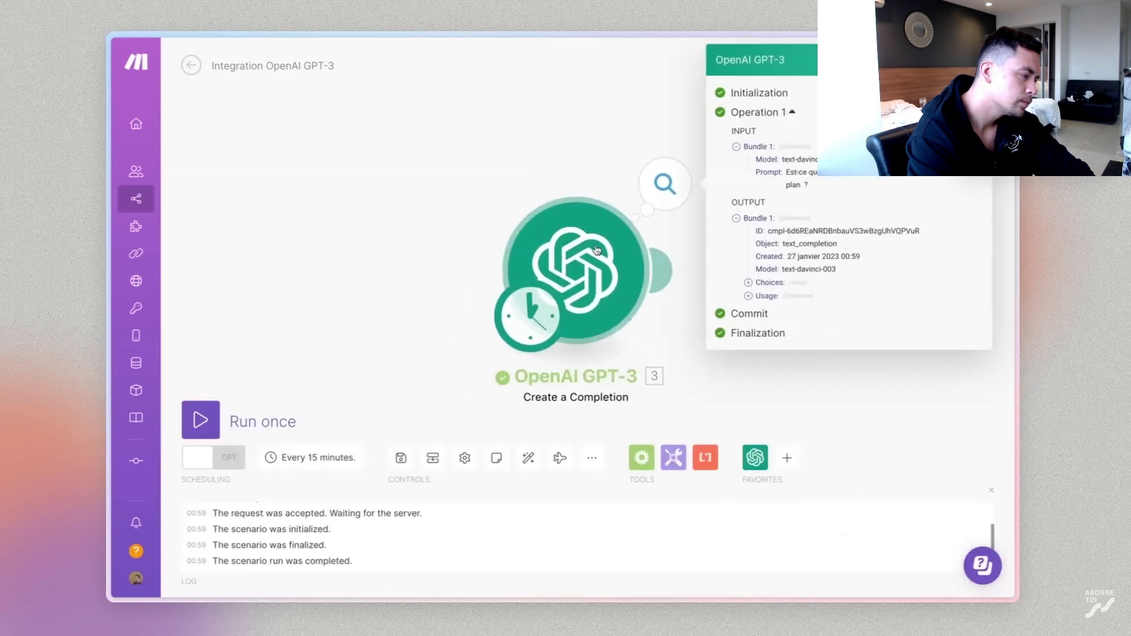
click(749, 283)
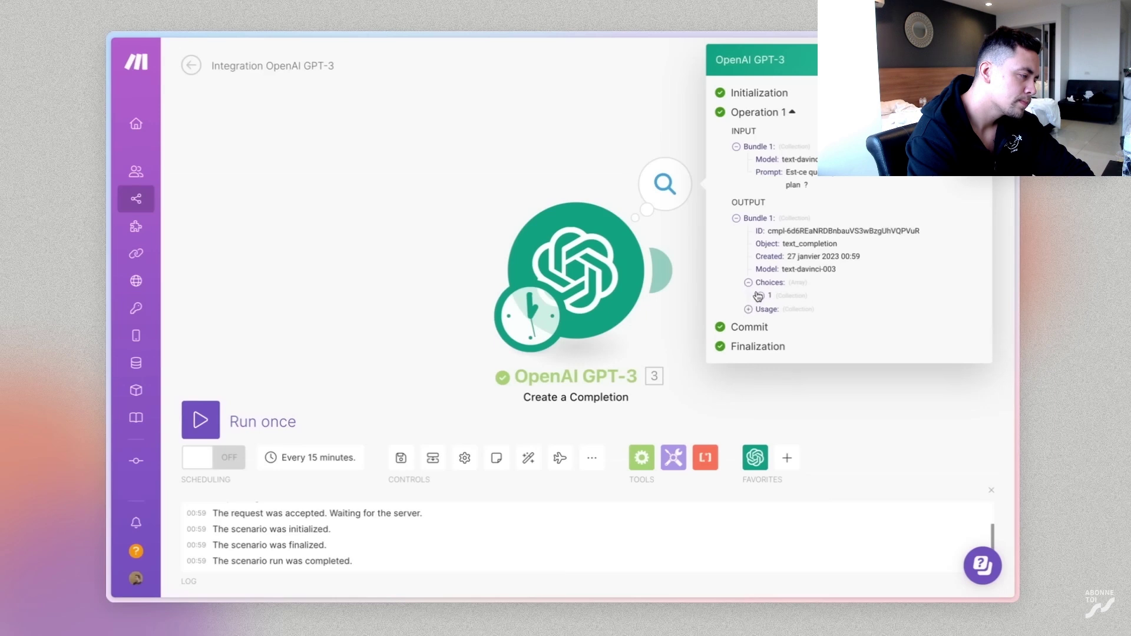
click(760, 295)
mouse_move(782, 339)
mouse_down()
mouse_move(922, 337)
mouse_move(778, 336)
mouse_up()
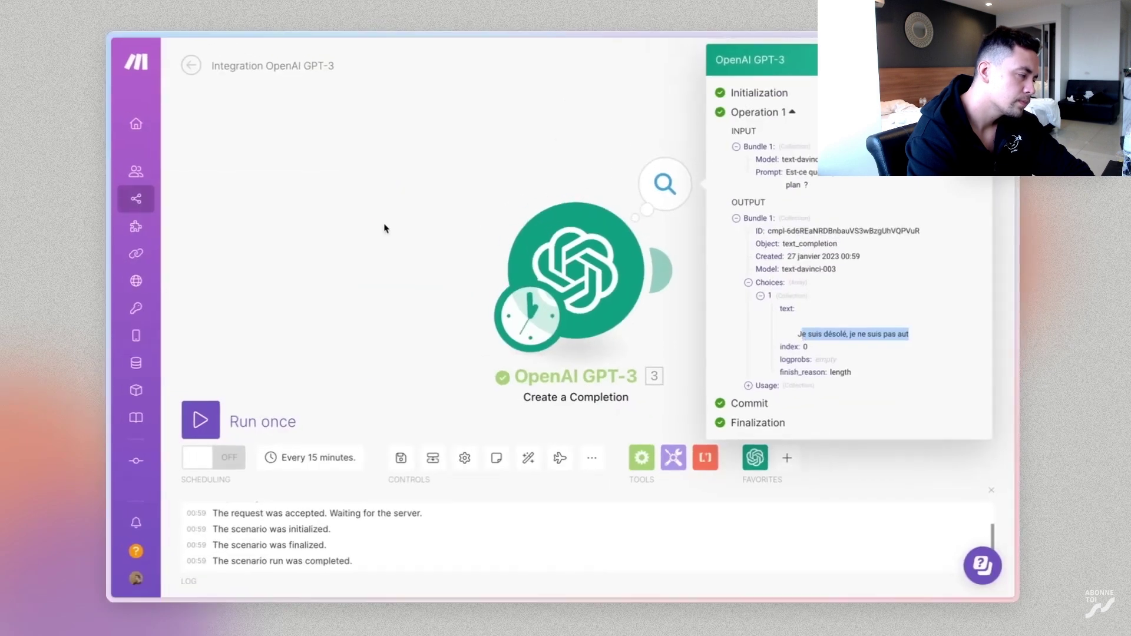
click(384, 230)
Step: Reopen the OpenAI GPT-3 module settings and set Max Tokens to 350
click(574, 272)
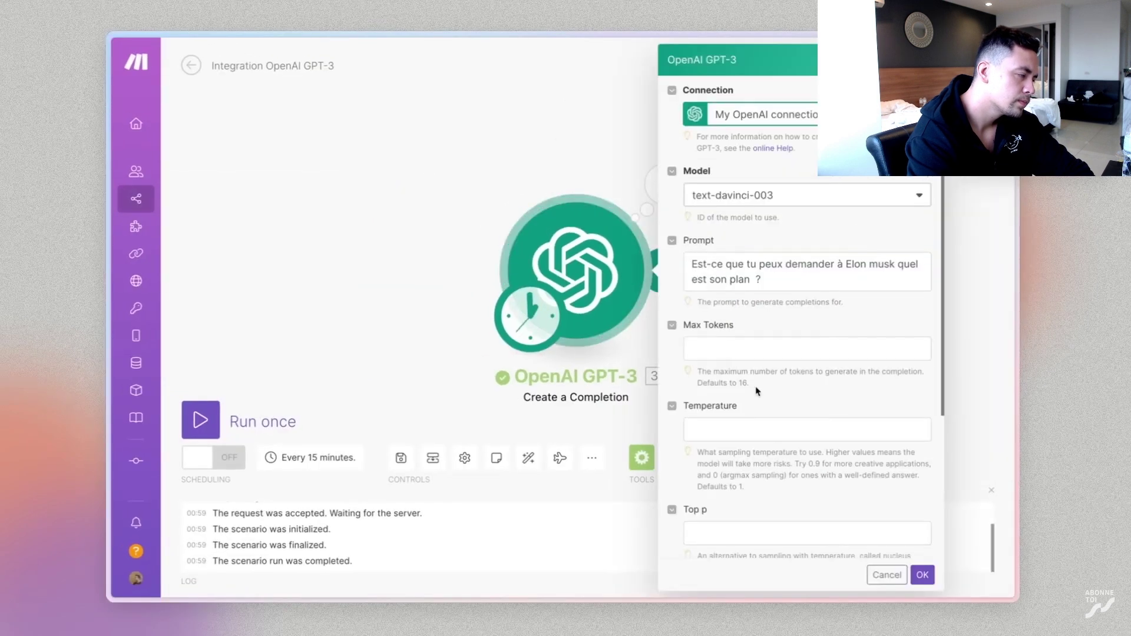
scroll(766, 292, down, 2)
click(766, 292)
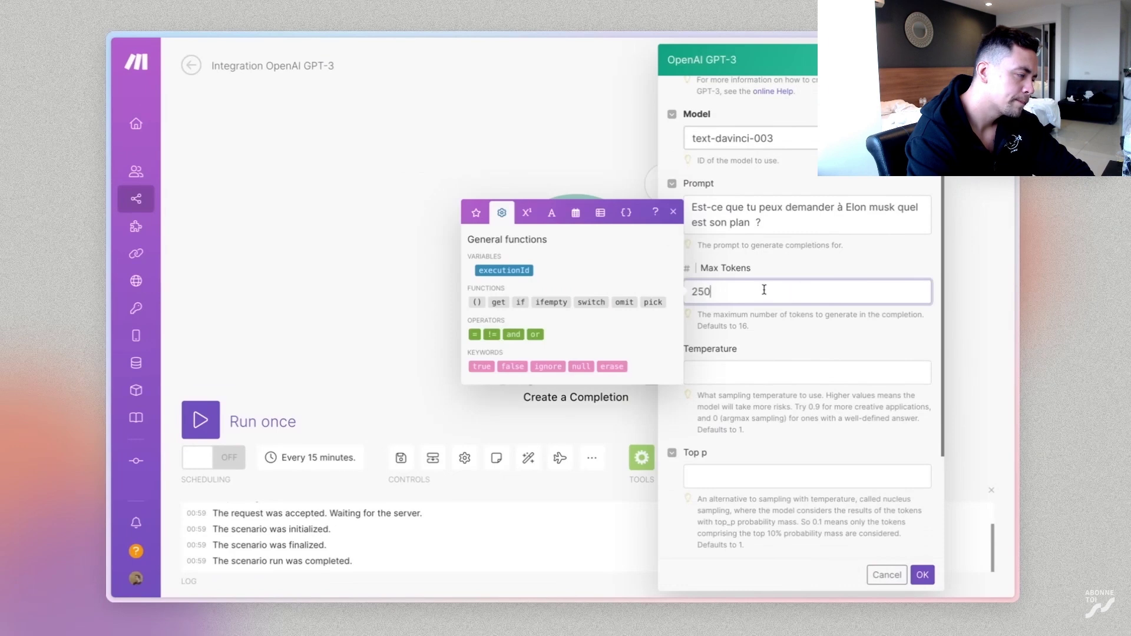
key(BackSpace)
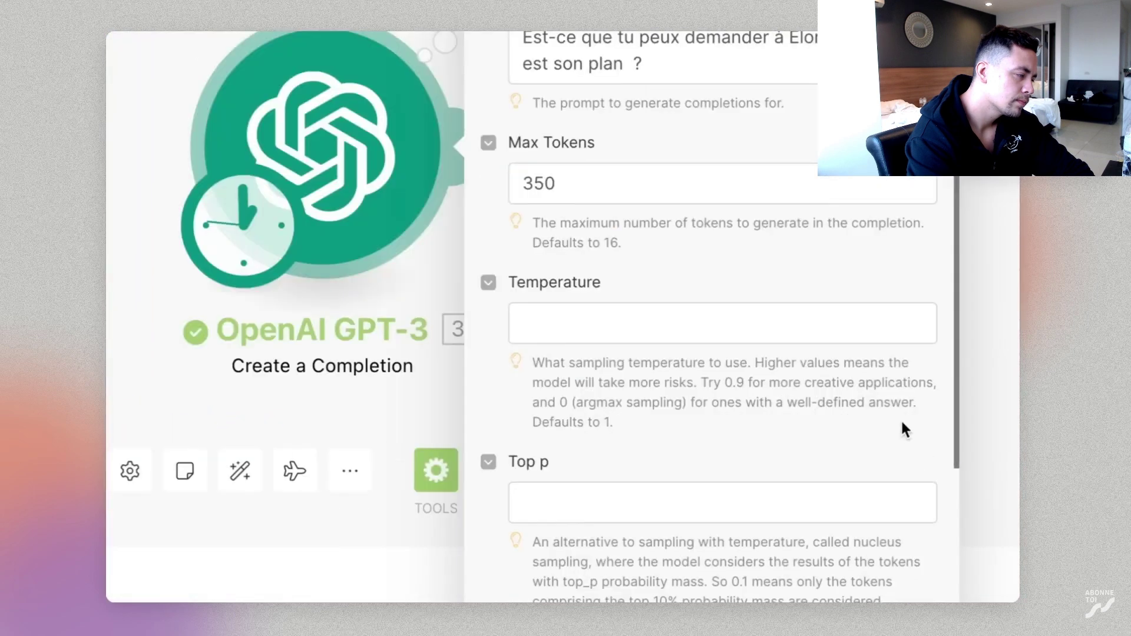
Step: Set the module's Temperature to 0.9 and save the module settings
drag(535, 363, 727, 427)
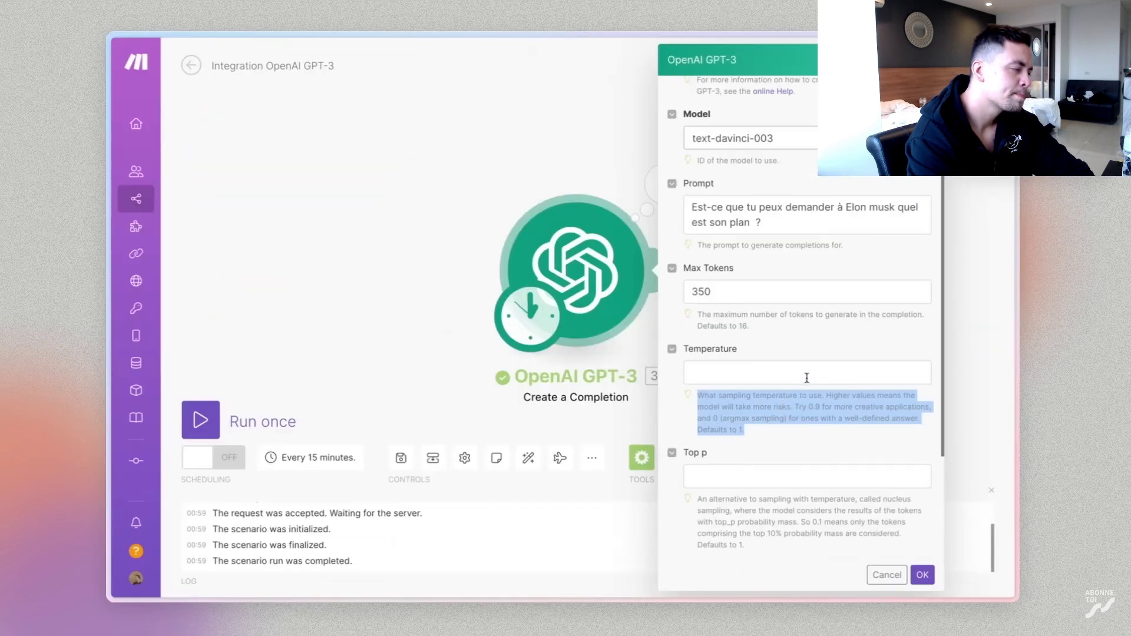
click(806, 379)
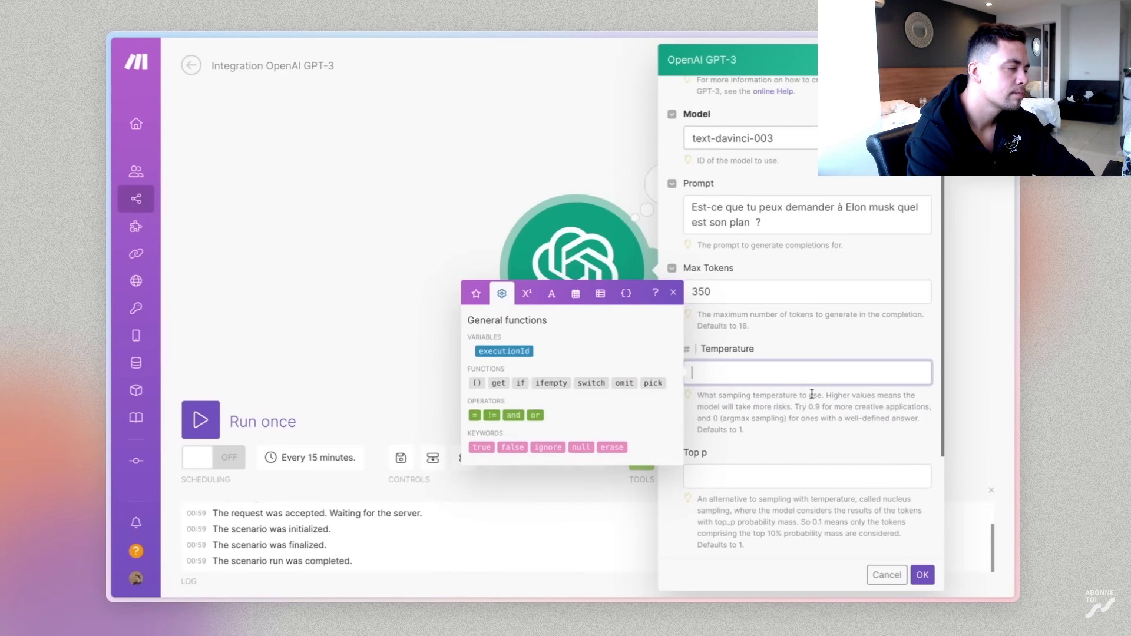
text(0,)
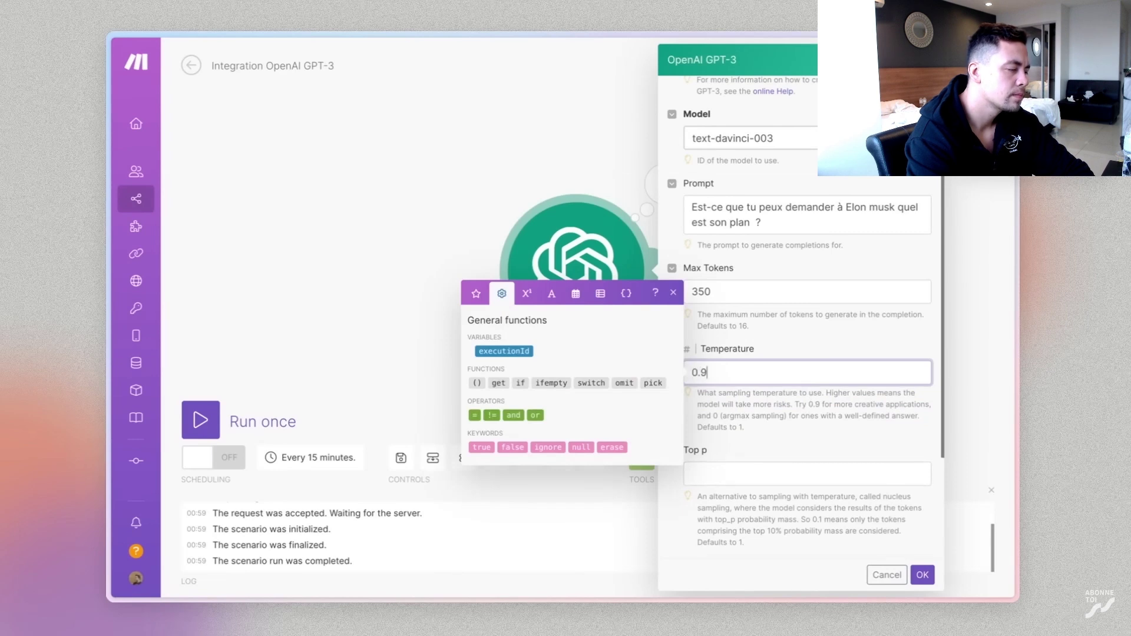
click(866, 442)
scroll(864, 506, down, 3)
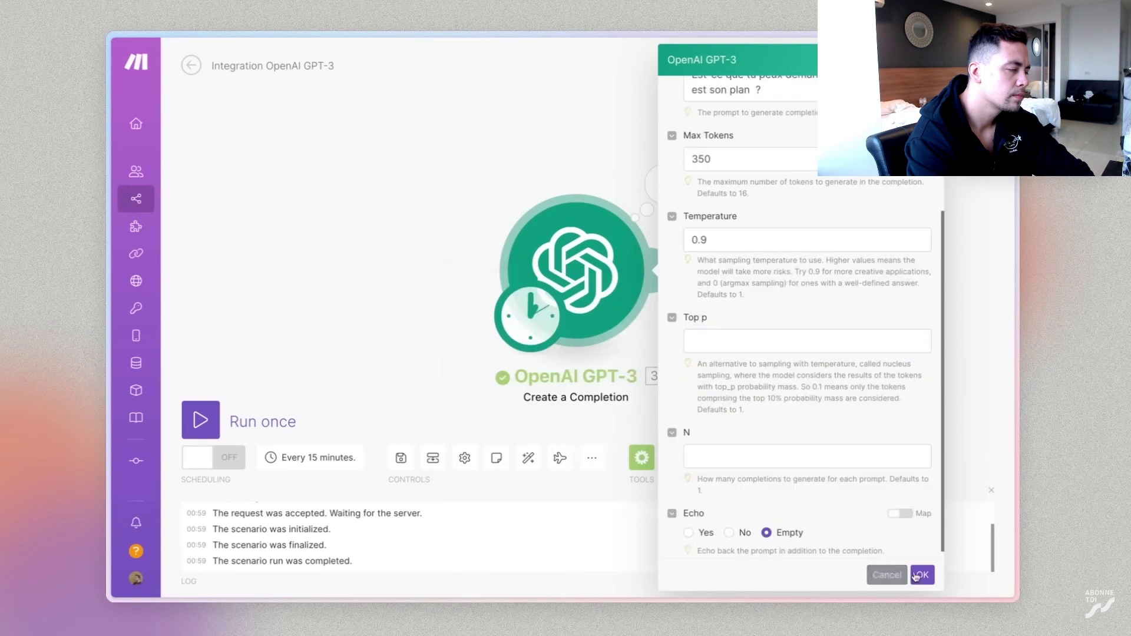
click(922, 575)
Step: Run the scenario once and examine the completion text of the first choice in the new output bundle
click(235, 422)
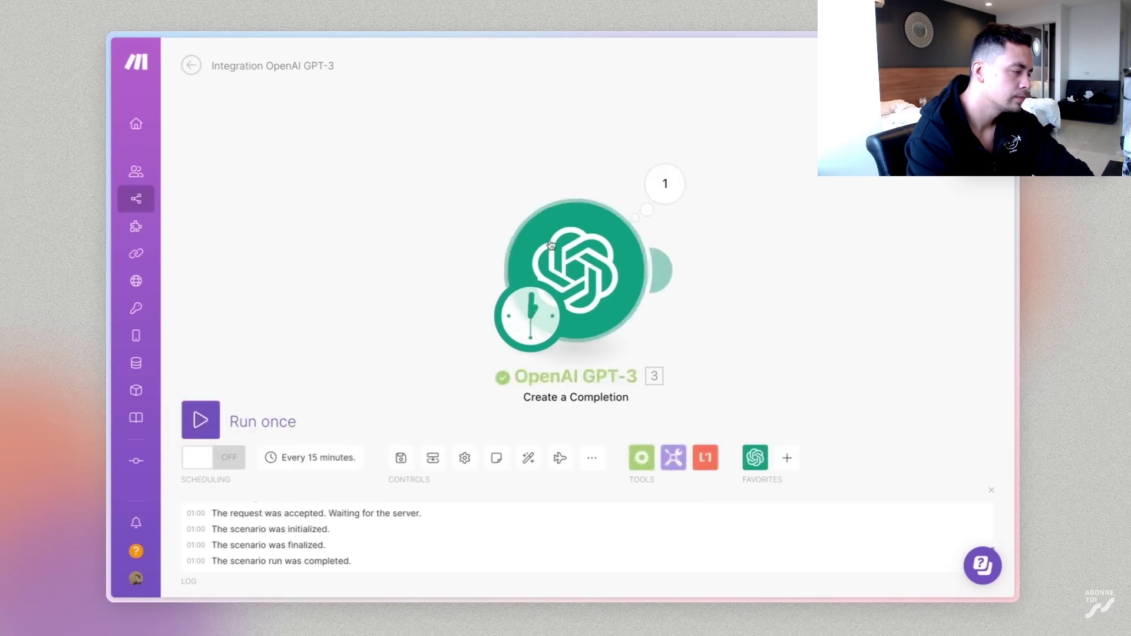
click(666, 195)
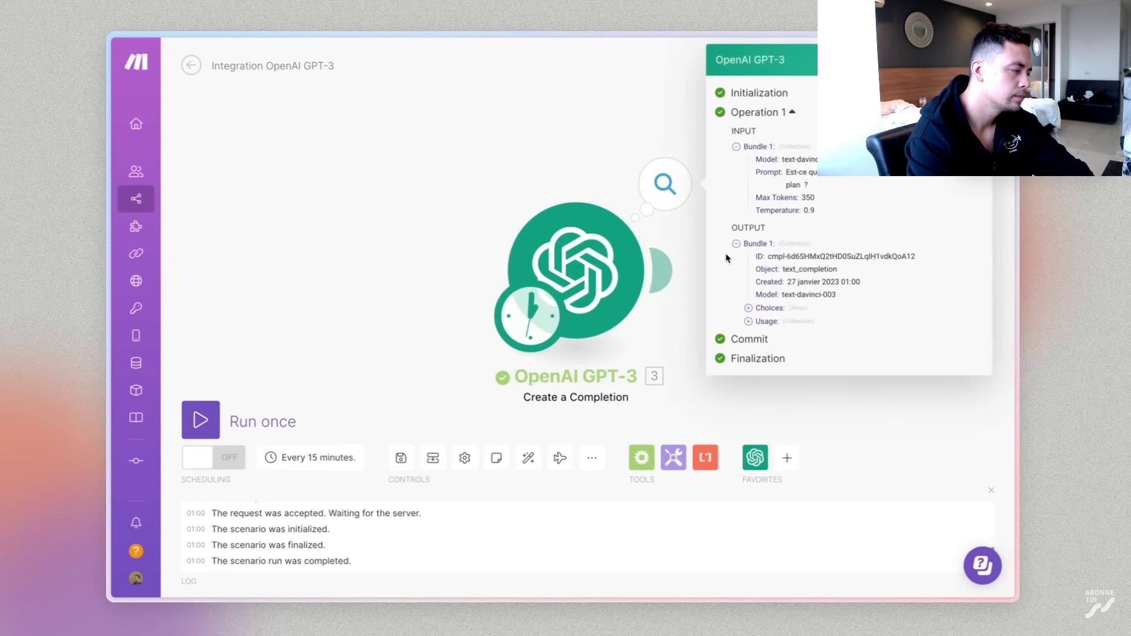
click(749, 307)
click(761, 321)
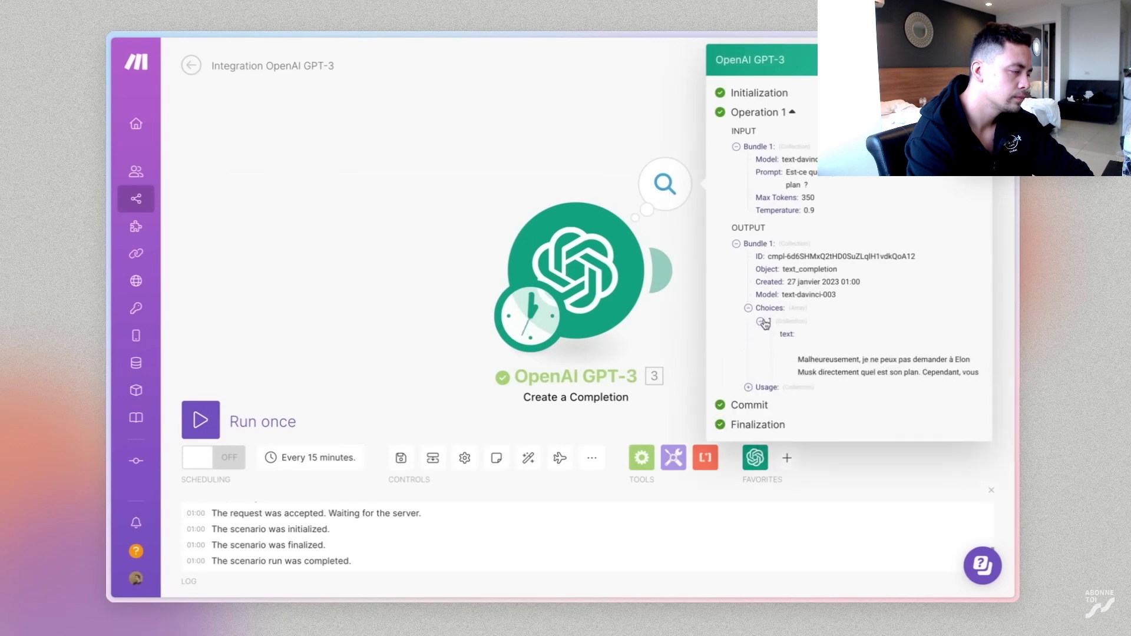
drag(890, 408, 814, 359)
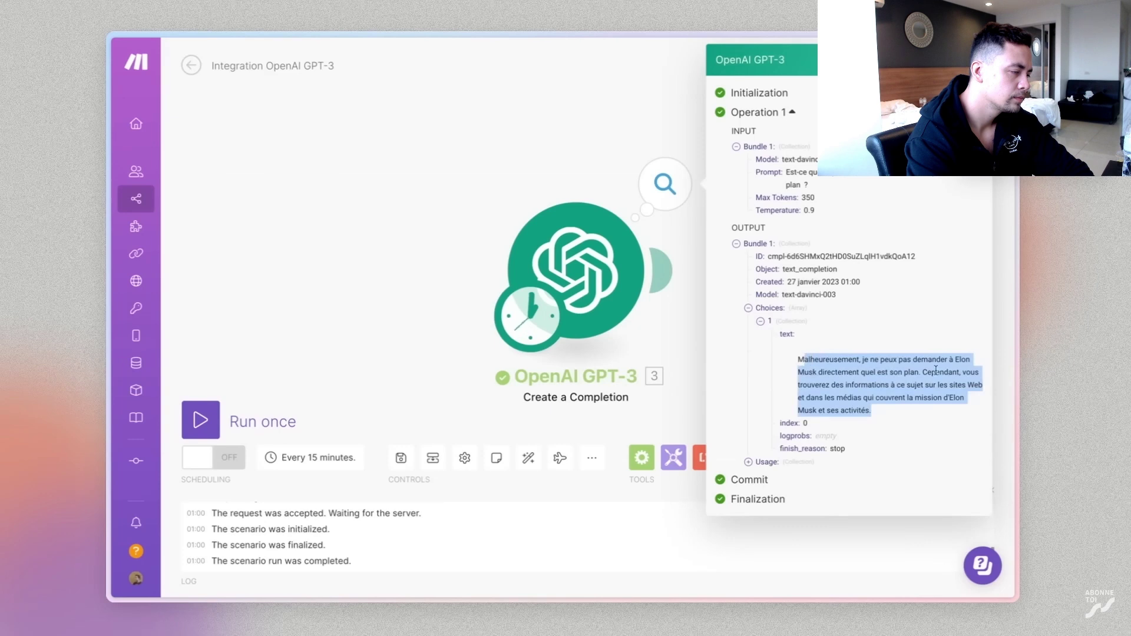
click(891, 382)
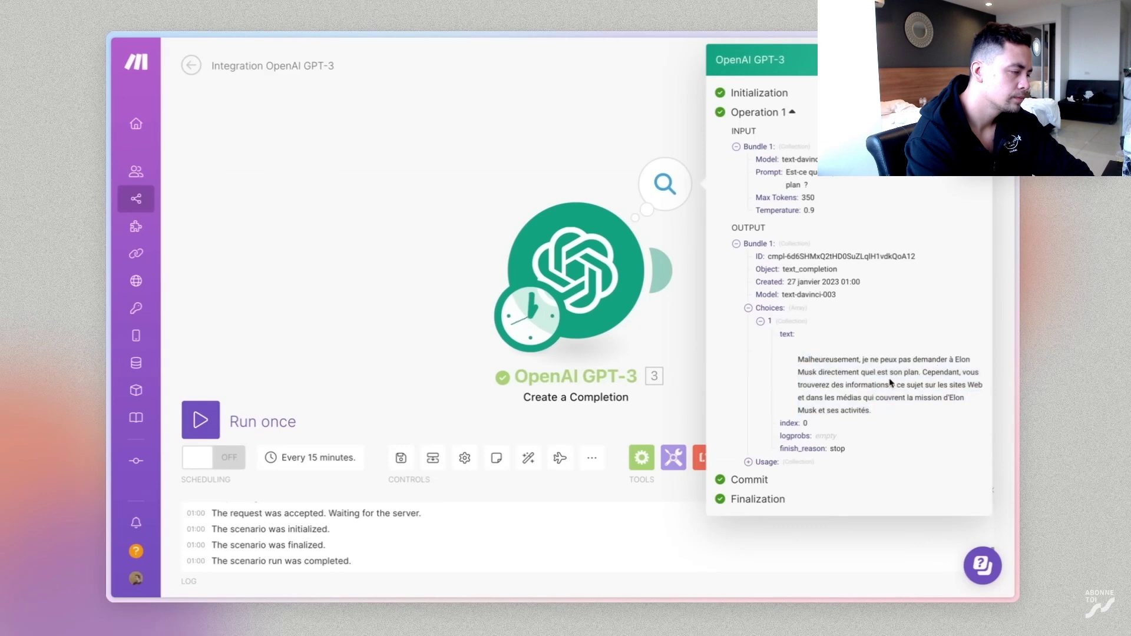
drag(797, 345, 882, 420)
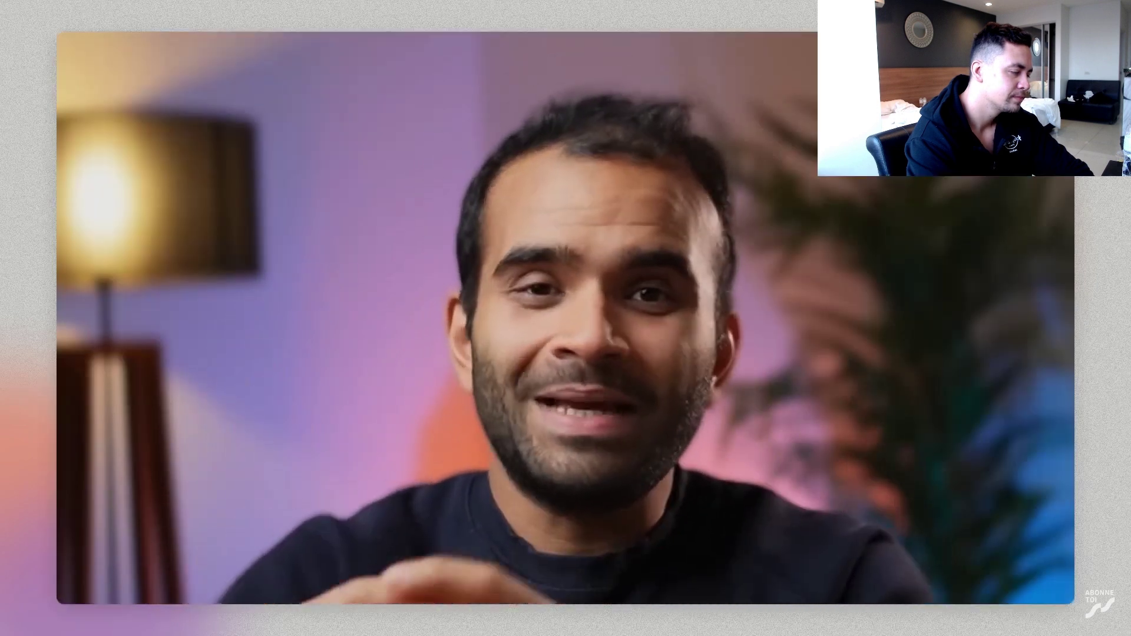
mouse_move(1130, 403)
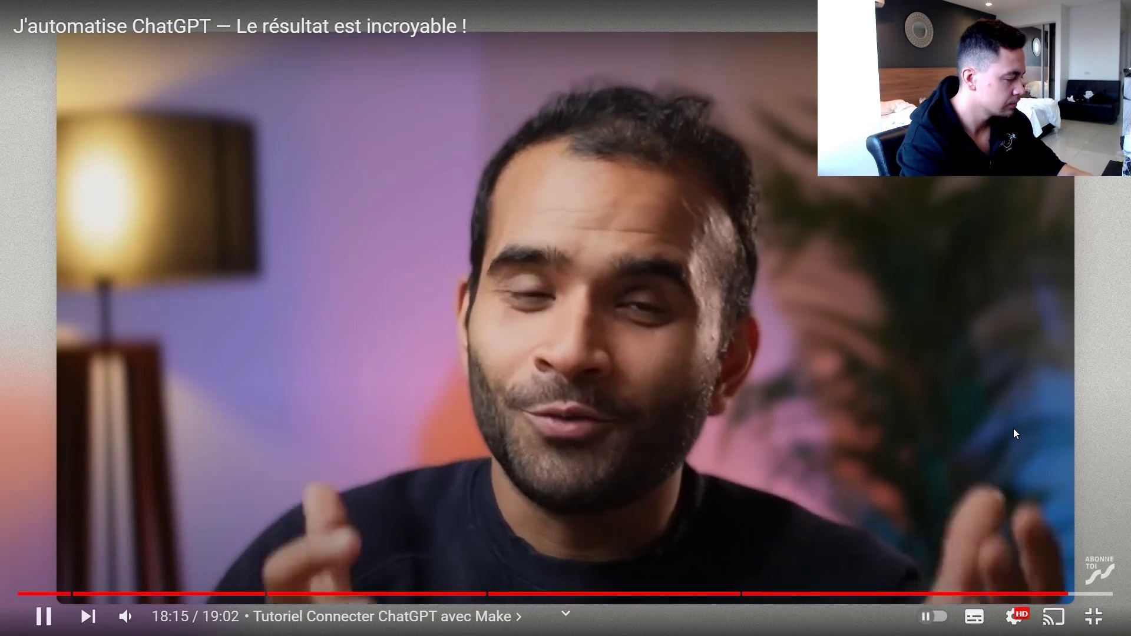
double_click(1013, 429)
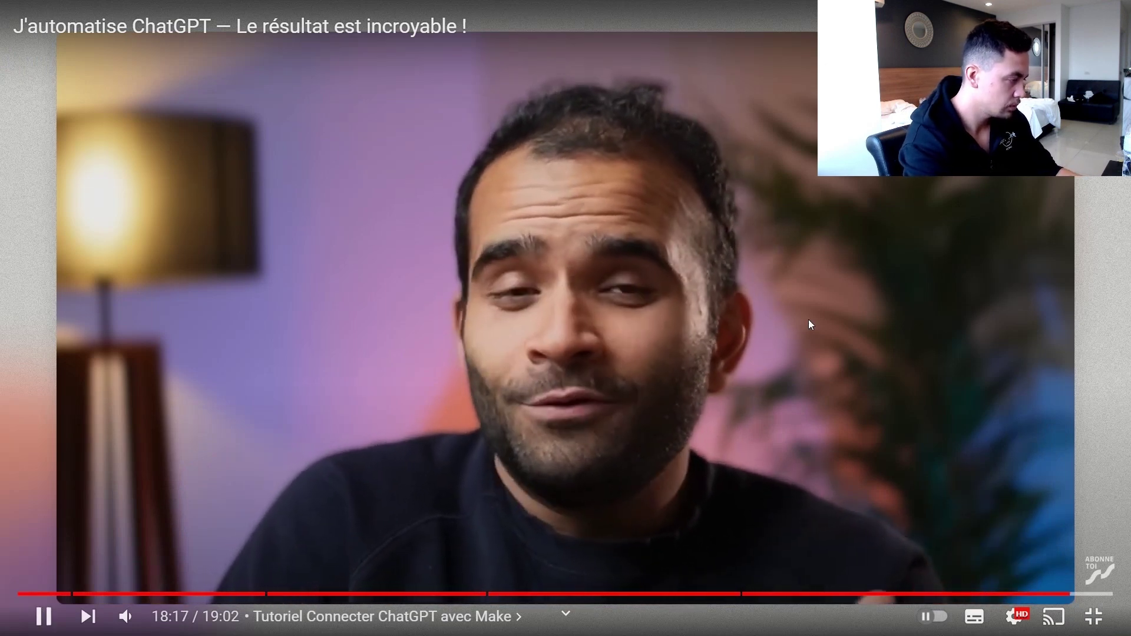
double_click(793, 319)
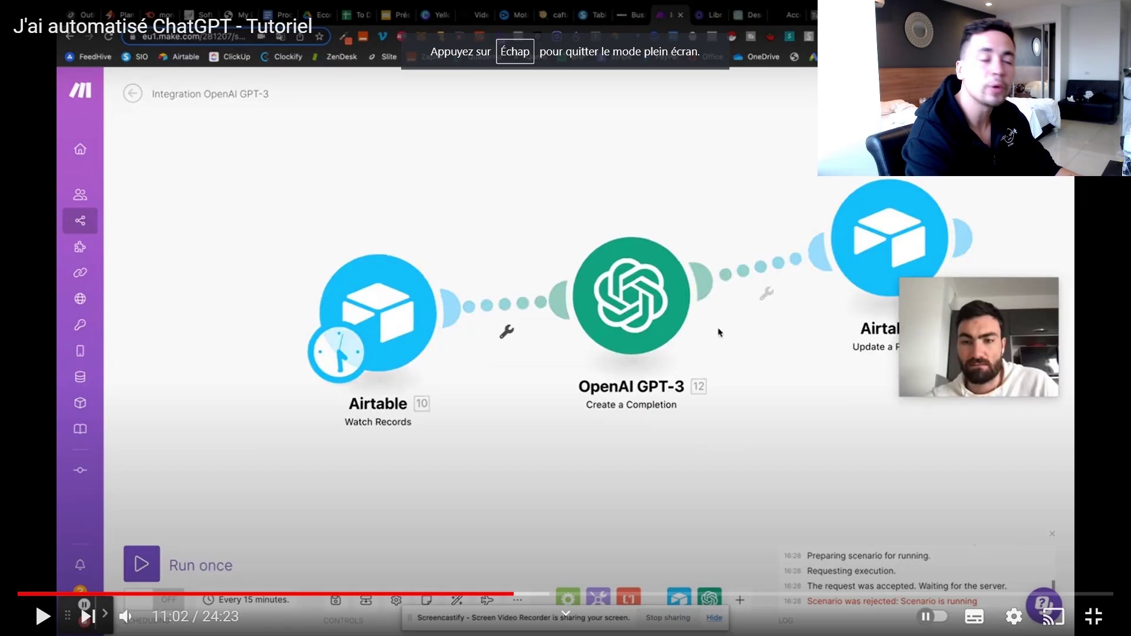